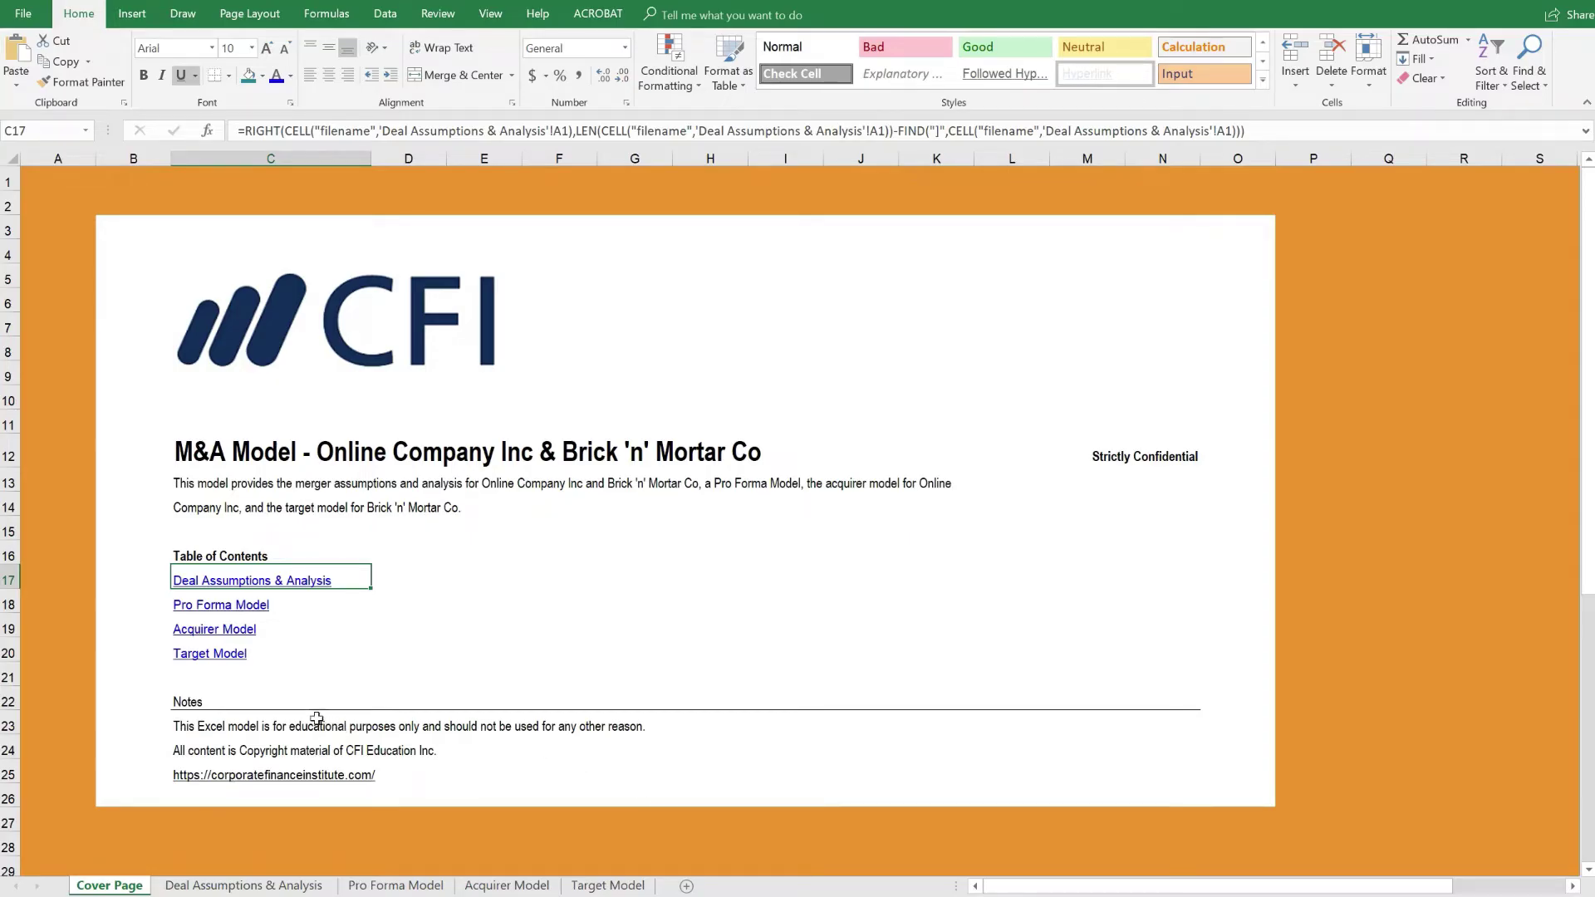
Open Target Model from the contents, expand it to outline level 2, scroll through it, then move to Acquirer Model.
{"action": "left_click", "coordinate": [210, 654]}
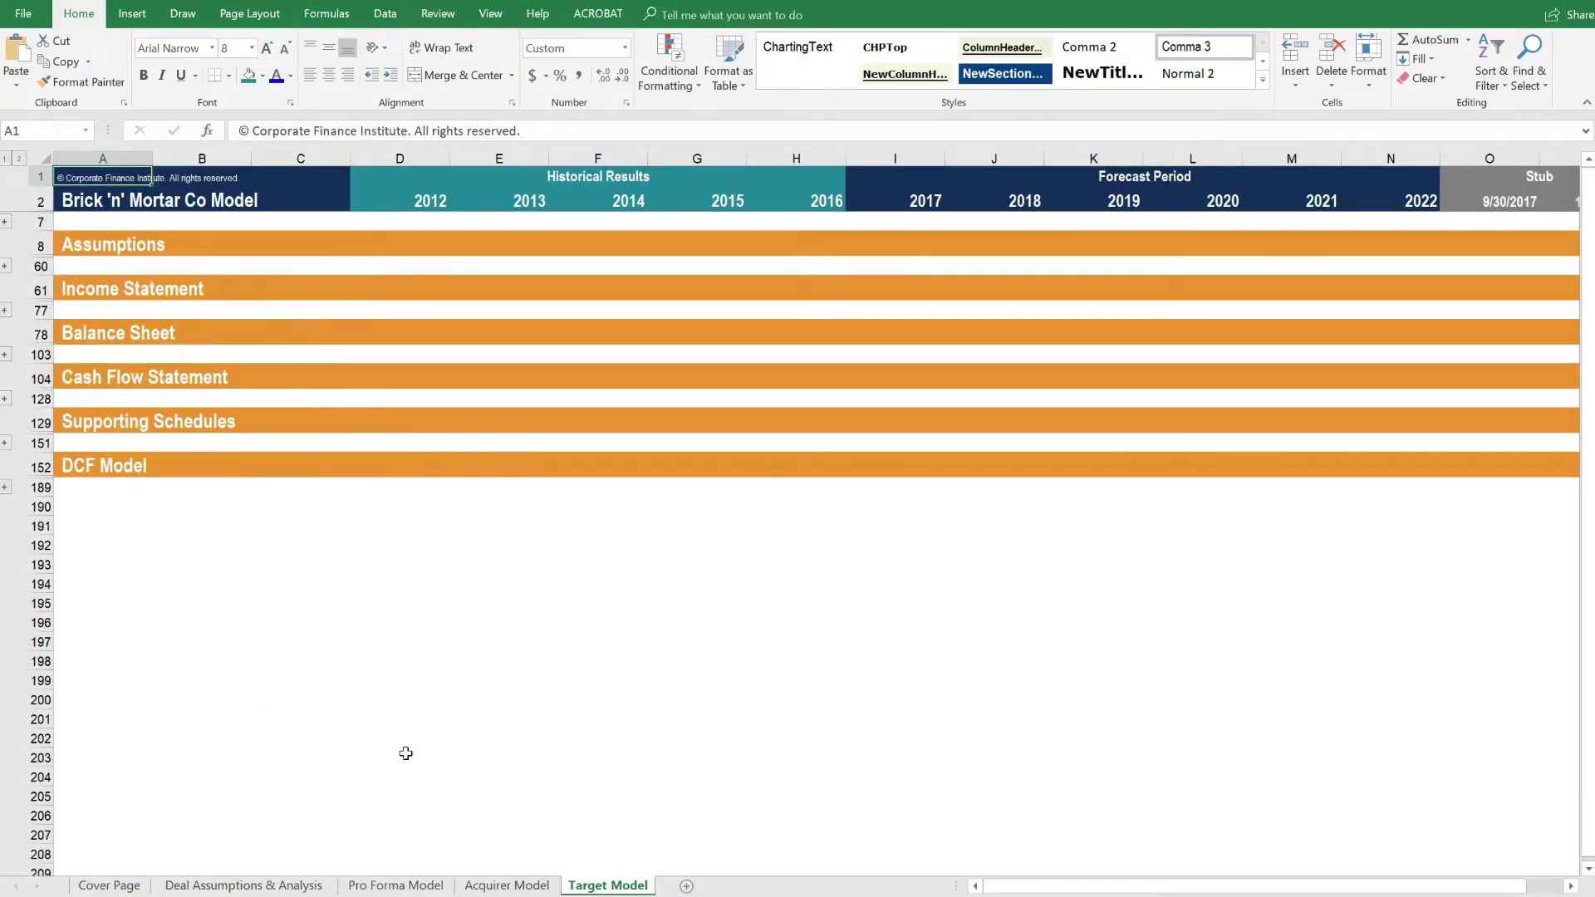
{"action": "left_click", "coordinate": [20, 159]}
{"action": "scroll", "coordinate": [990, 573], "scroll_direction": "down", "scroll_amount": 3}
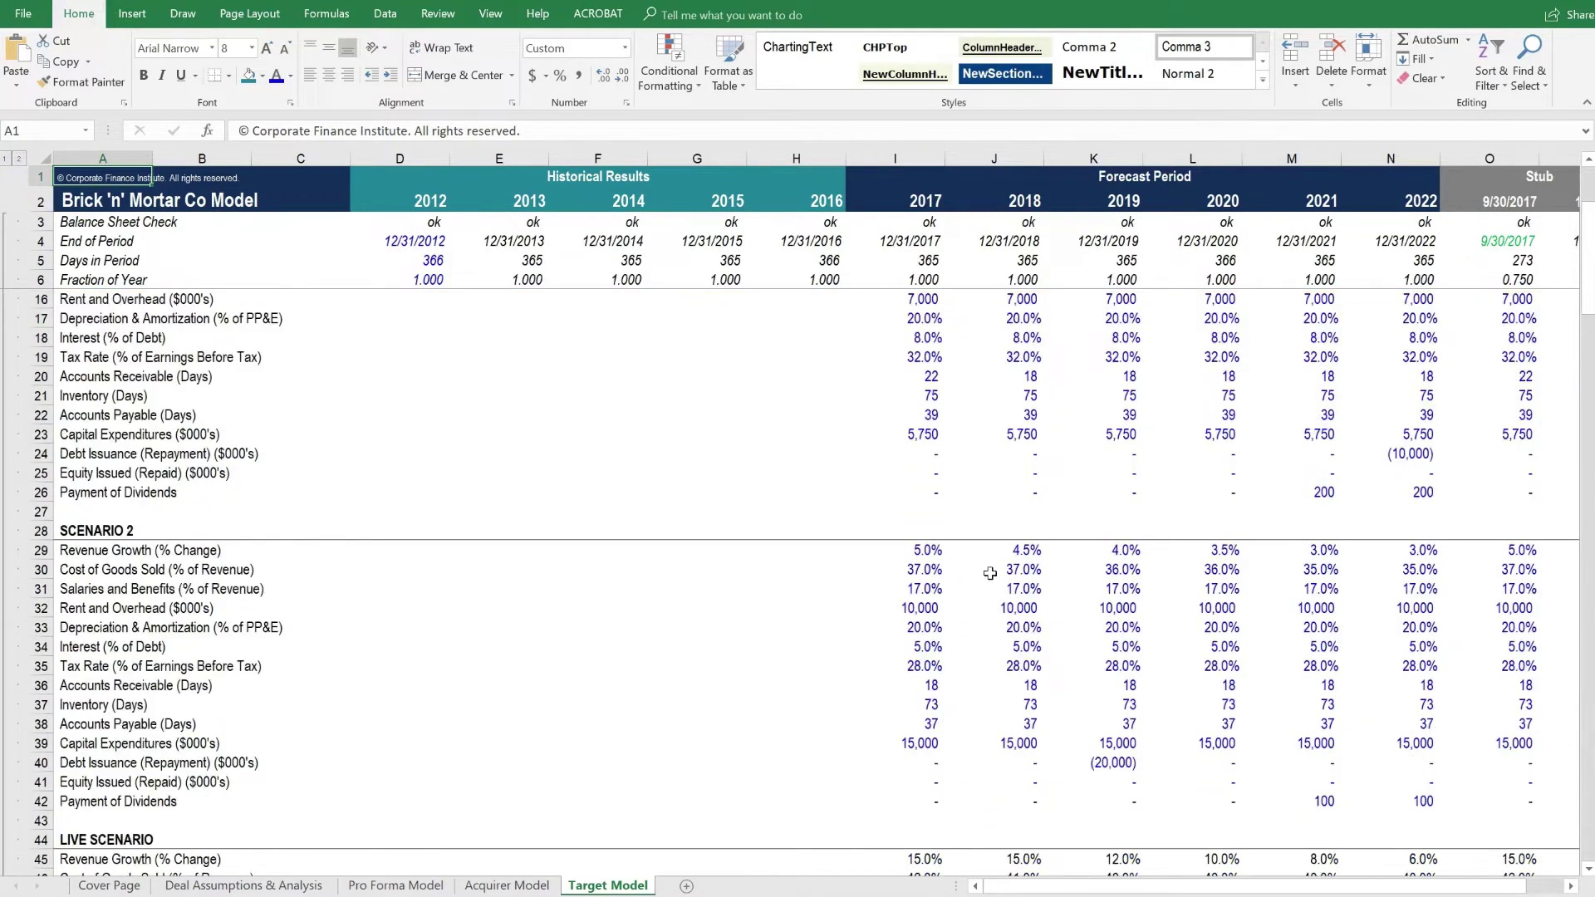
{"action": "scroll", "coordinate": [990, 573], "scroll_direction": "down", "scroll_amount": 13}
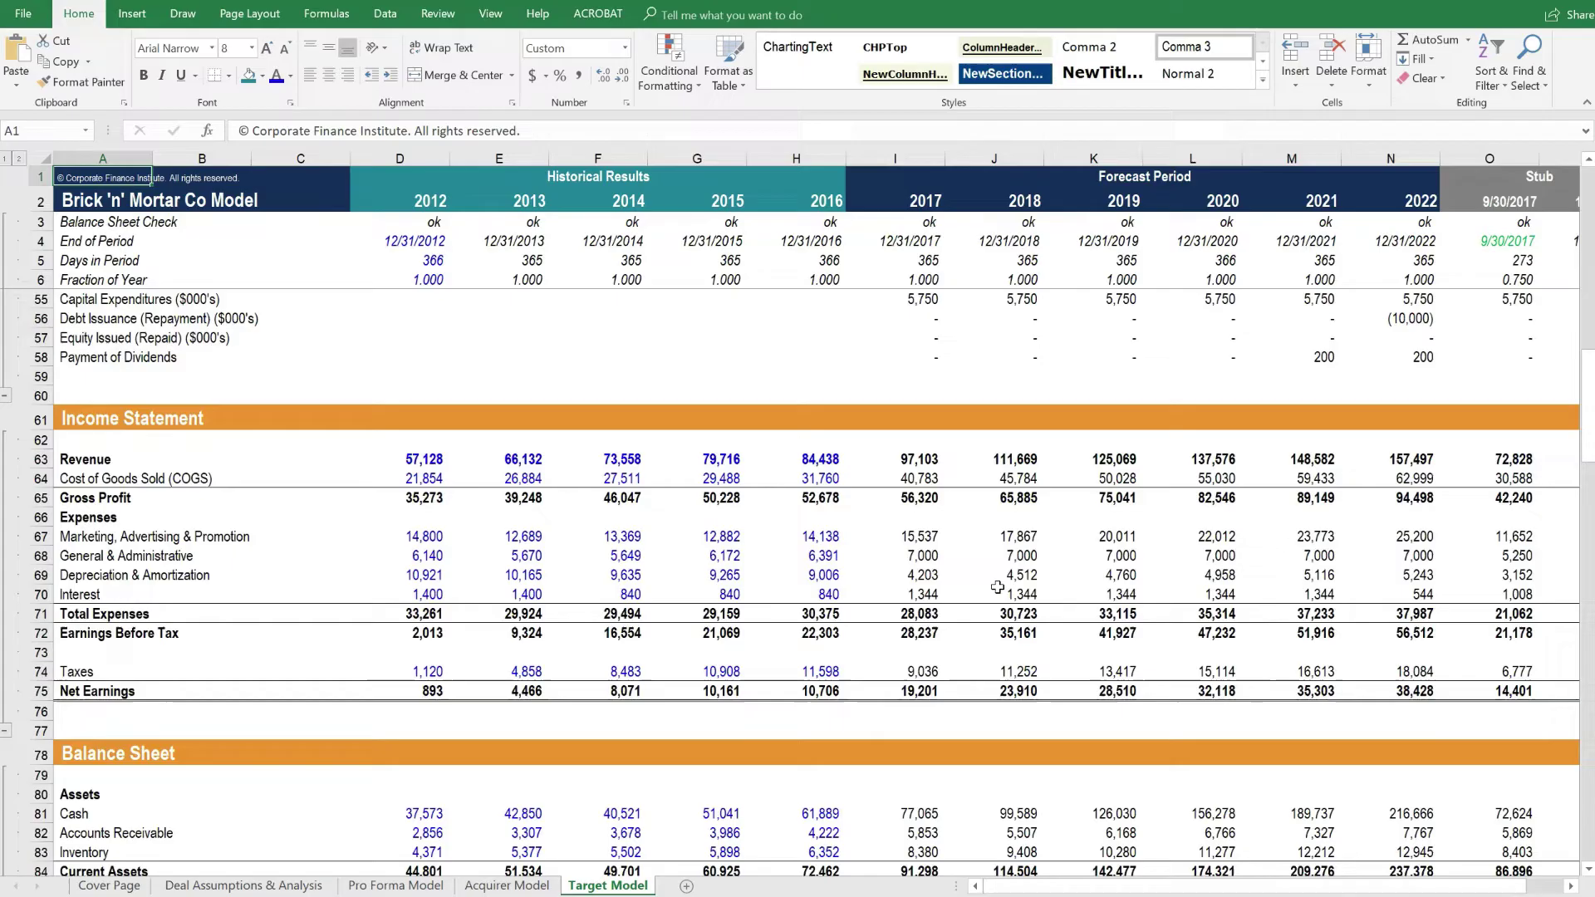
{"action": "scroll", "coordinate": [998, 587], "scroll_direction": "down", "scroll_amount": 16}
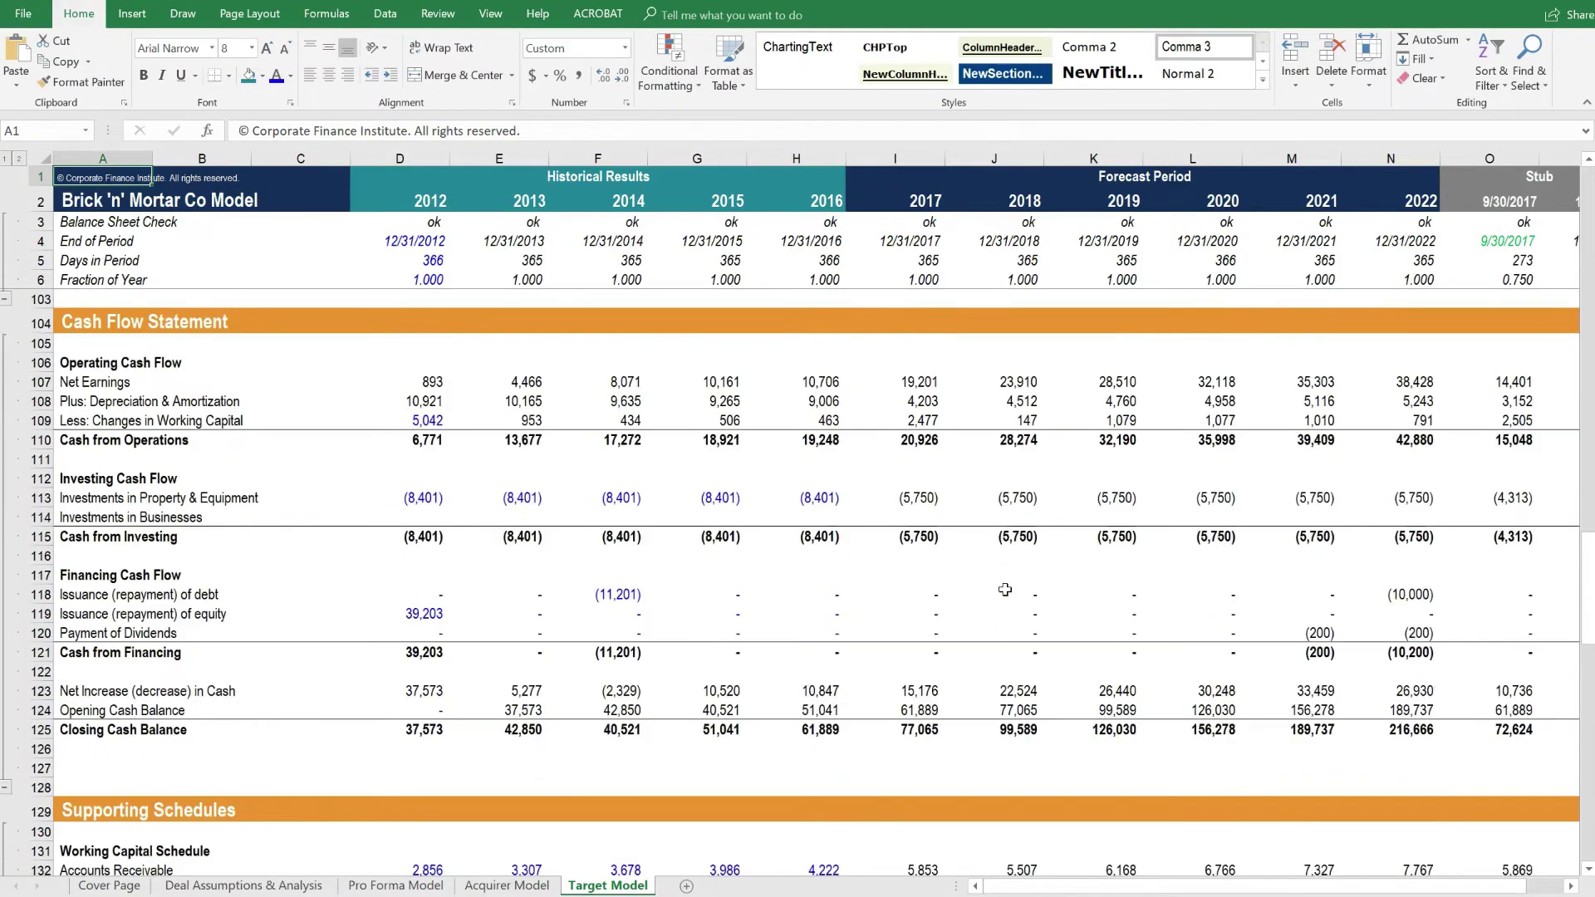
{"action": "scroll", "coordinate": [1005, 589], "scroll_direction": "down", "scroll_amount": 8}
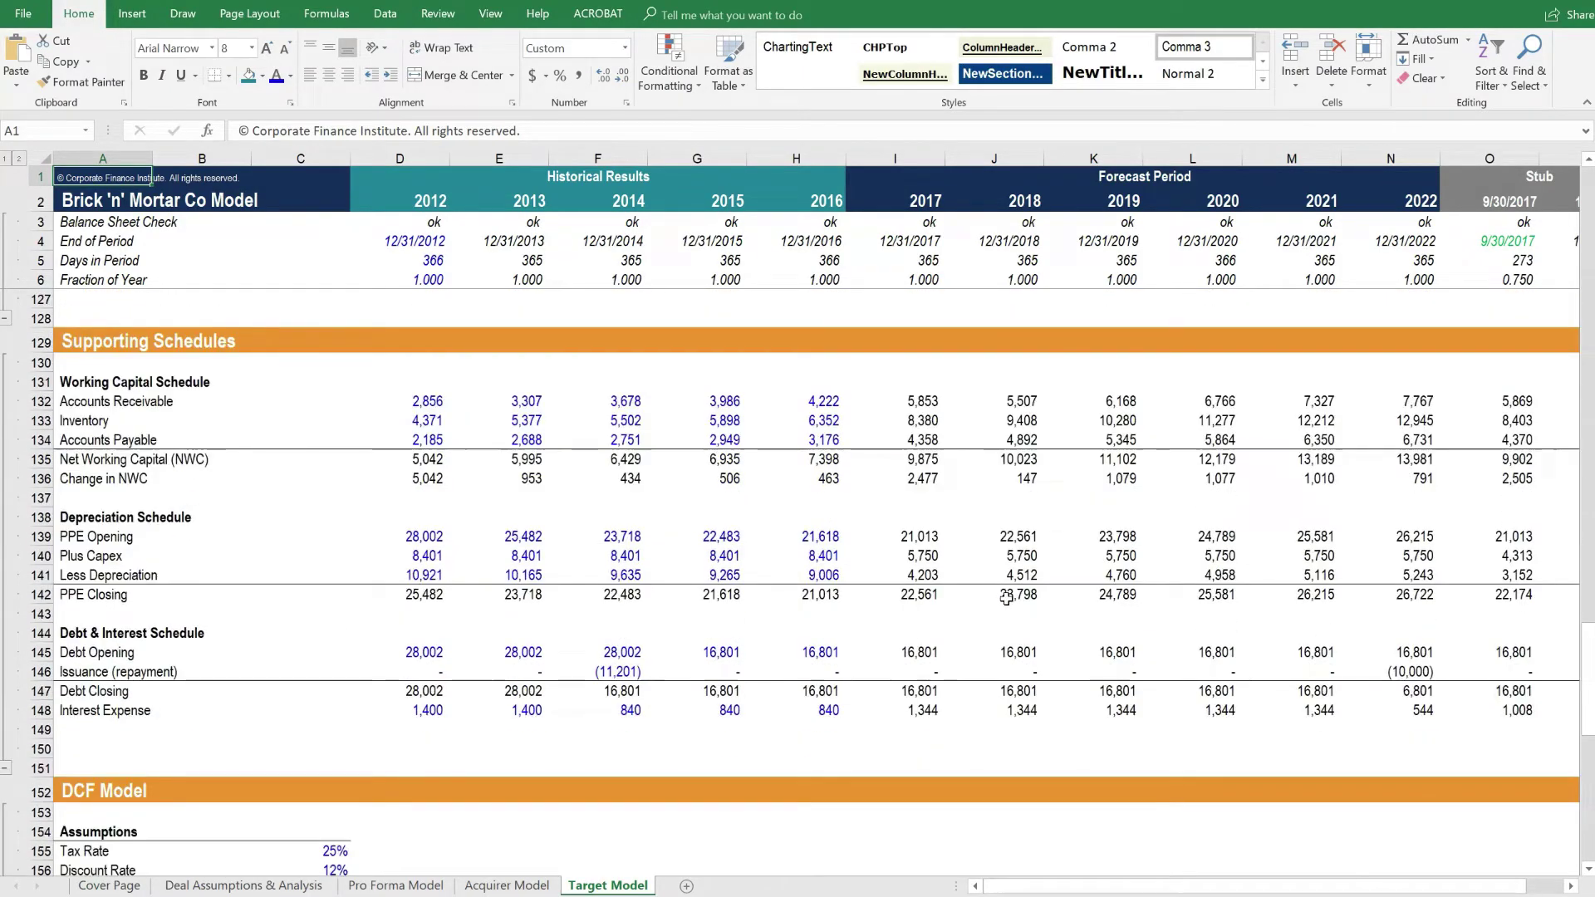
{"action": "scroll", "coordinate": [1005, 598], "scroll_direction": "down", "scroll_amount": 9}
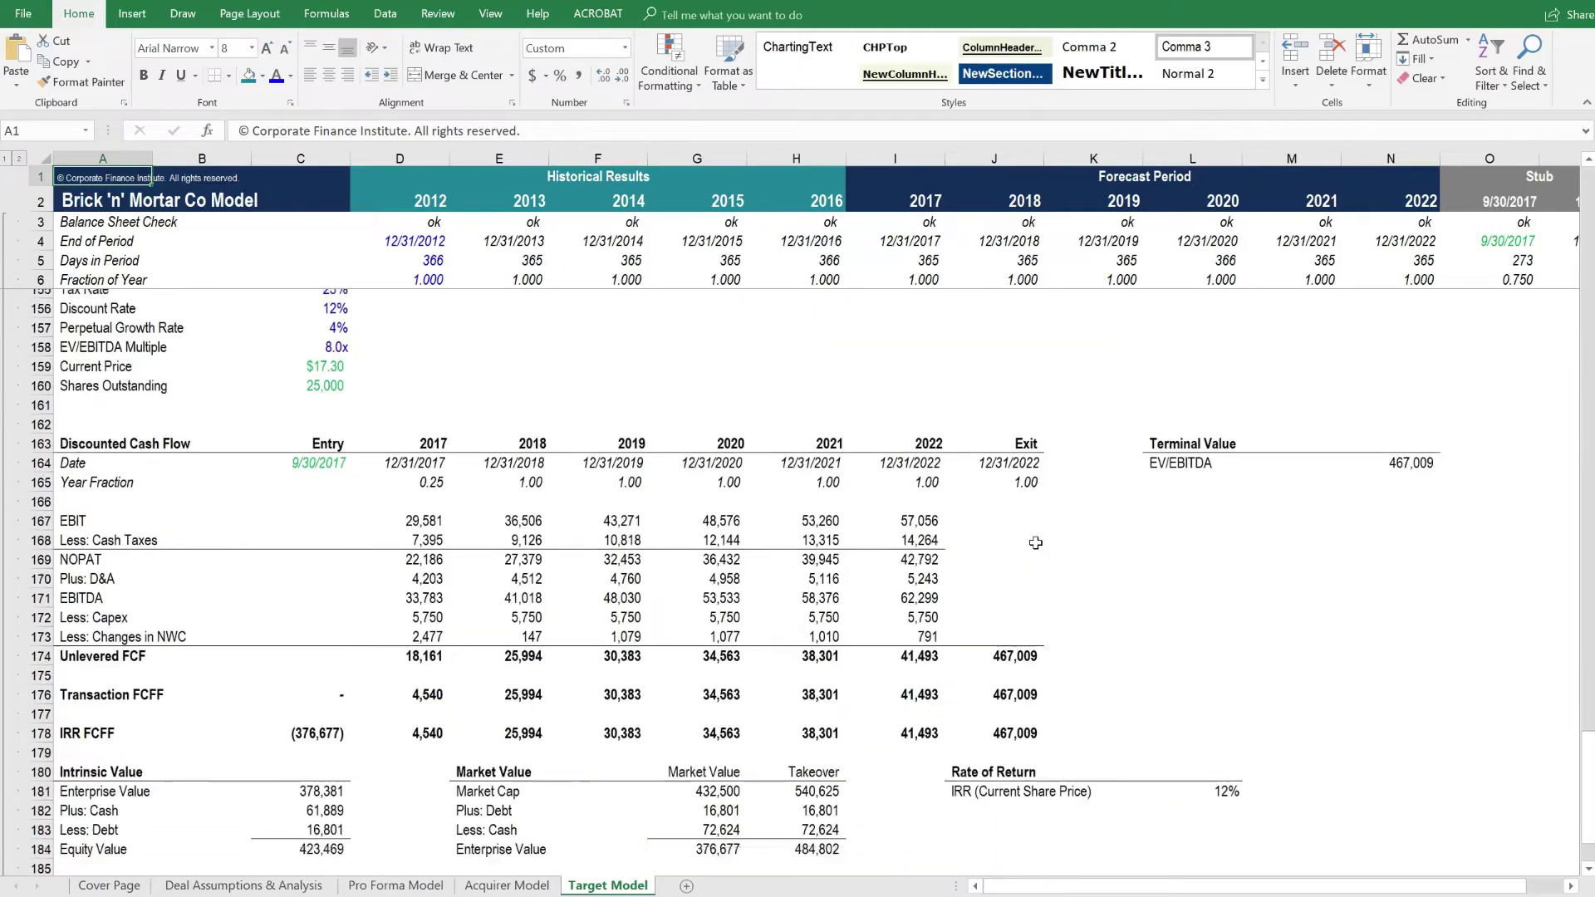
{"action": "scroll", "coordinate": [1035, 542], "scroll_direction": "down", "scroll_amount": 4}
{"action": "scroll", "coordinate": [1035, 542], "scroll_direction": "up", "scroll_amount": 3}
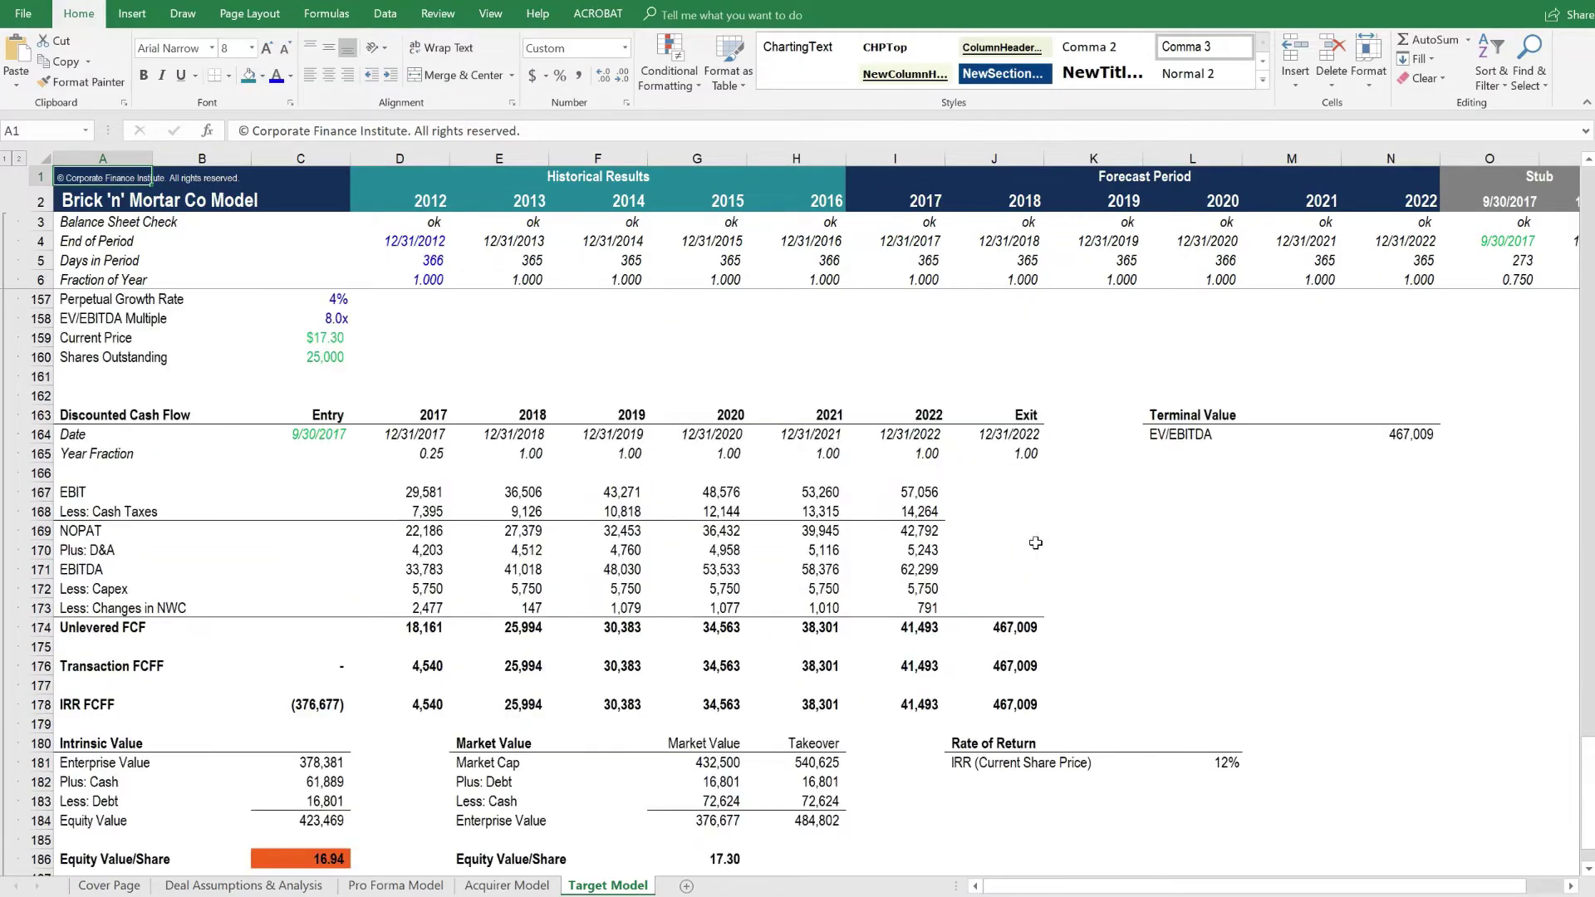
{"action": "key", "text": "ctrl+Page_Up"}
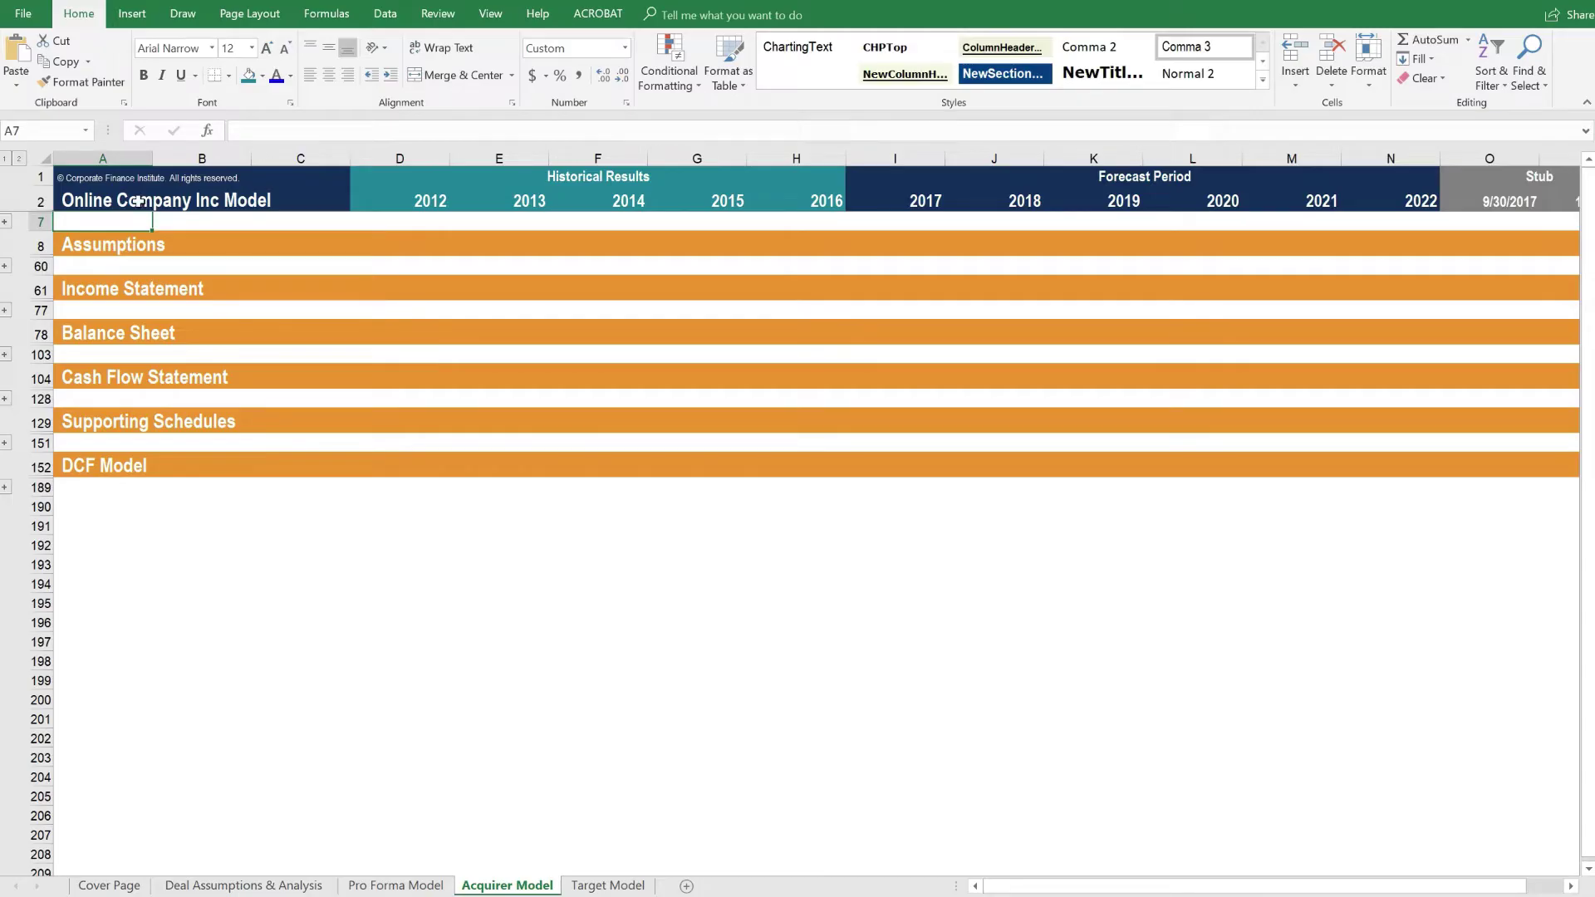
Expand Acquirer Model to outline level 2 and scroll down to its DCF section.
{"action": "left_click", "coordinate": [18, 158]}
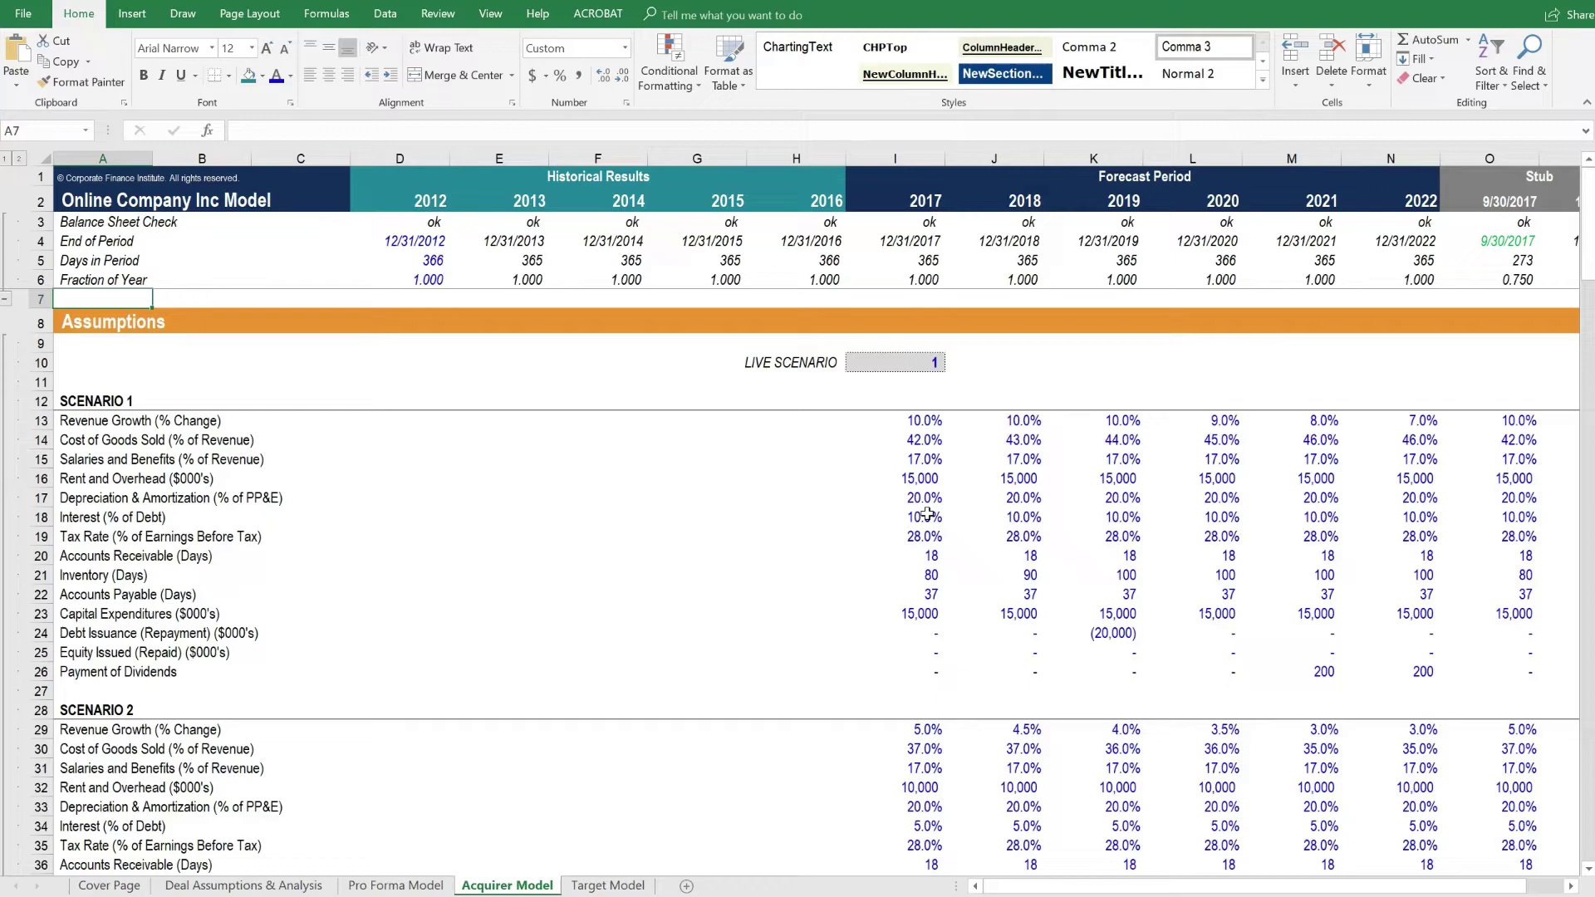
{"action": "scroll", "coordinate": [927, 514], "scroll_direction": "down", "scroll_amount": 14}
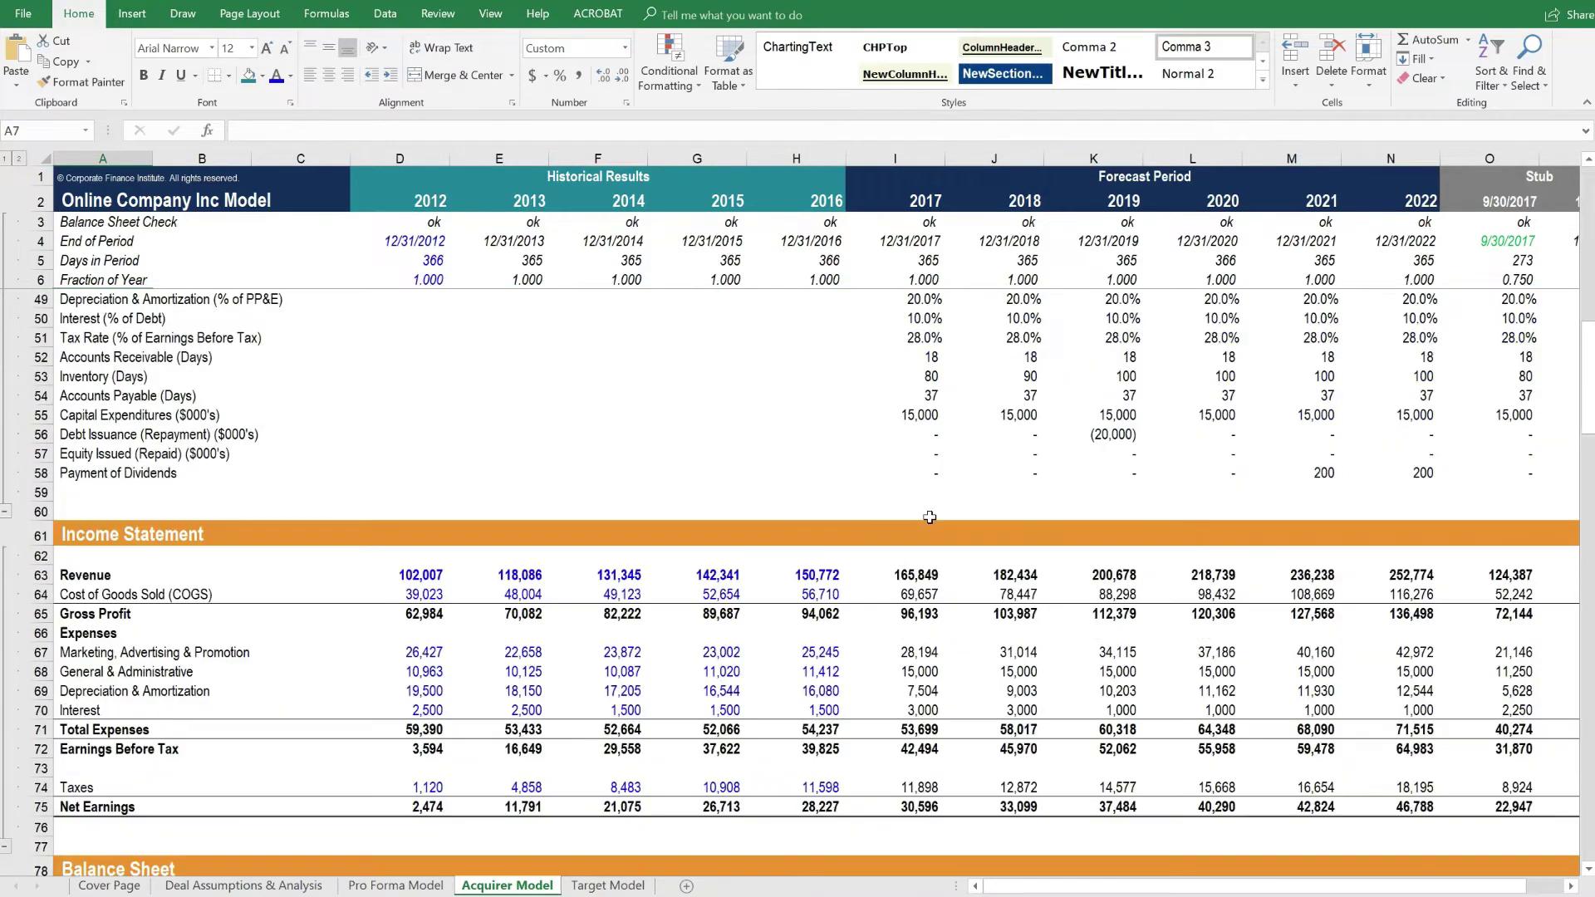
{"action": "scroll", "coordinate": [928, 517], "scroll_direction": "down", "scroll_amount": 8}
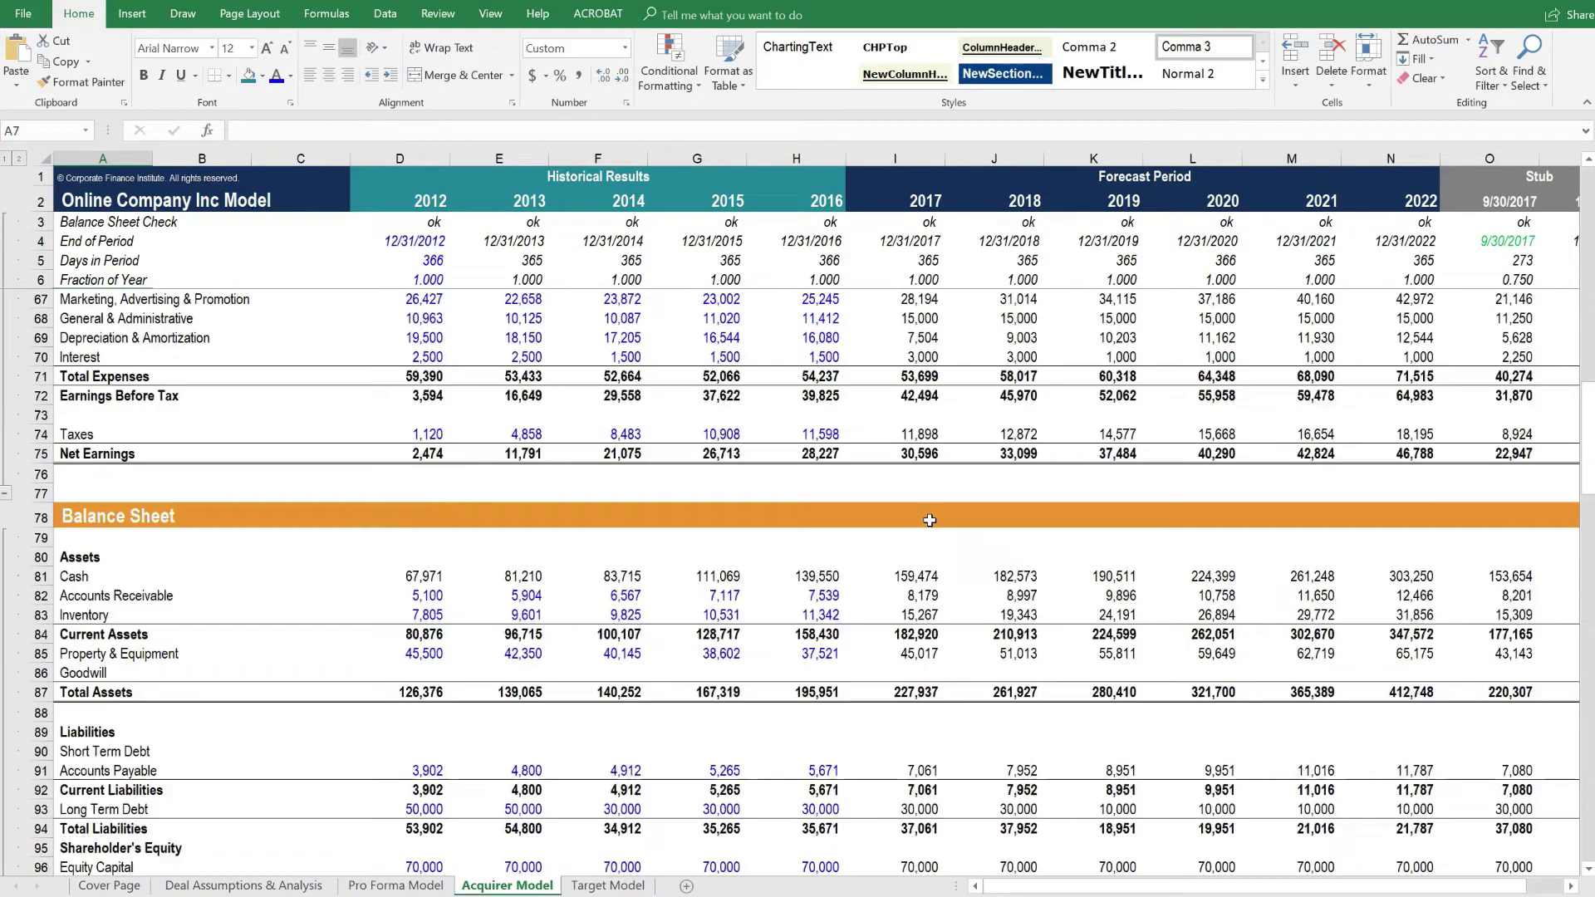
{"action": "scroll", "coordinate": [928, 520], "scroll_direction": "down", "scroll_amount": 18}
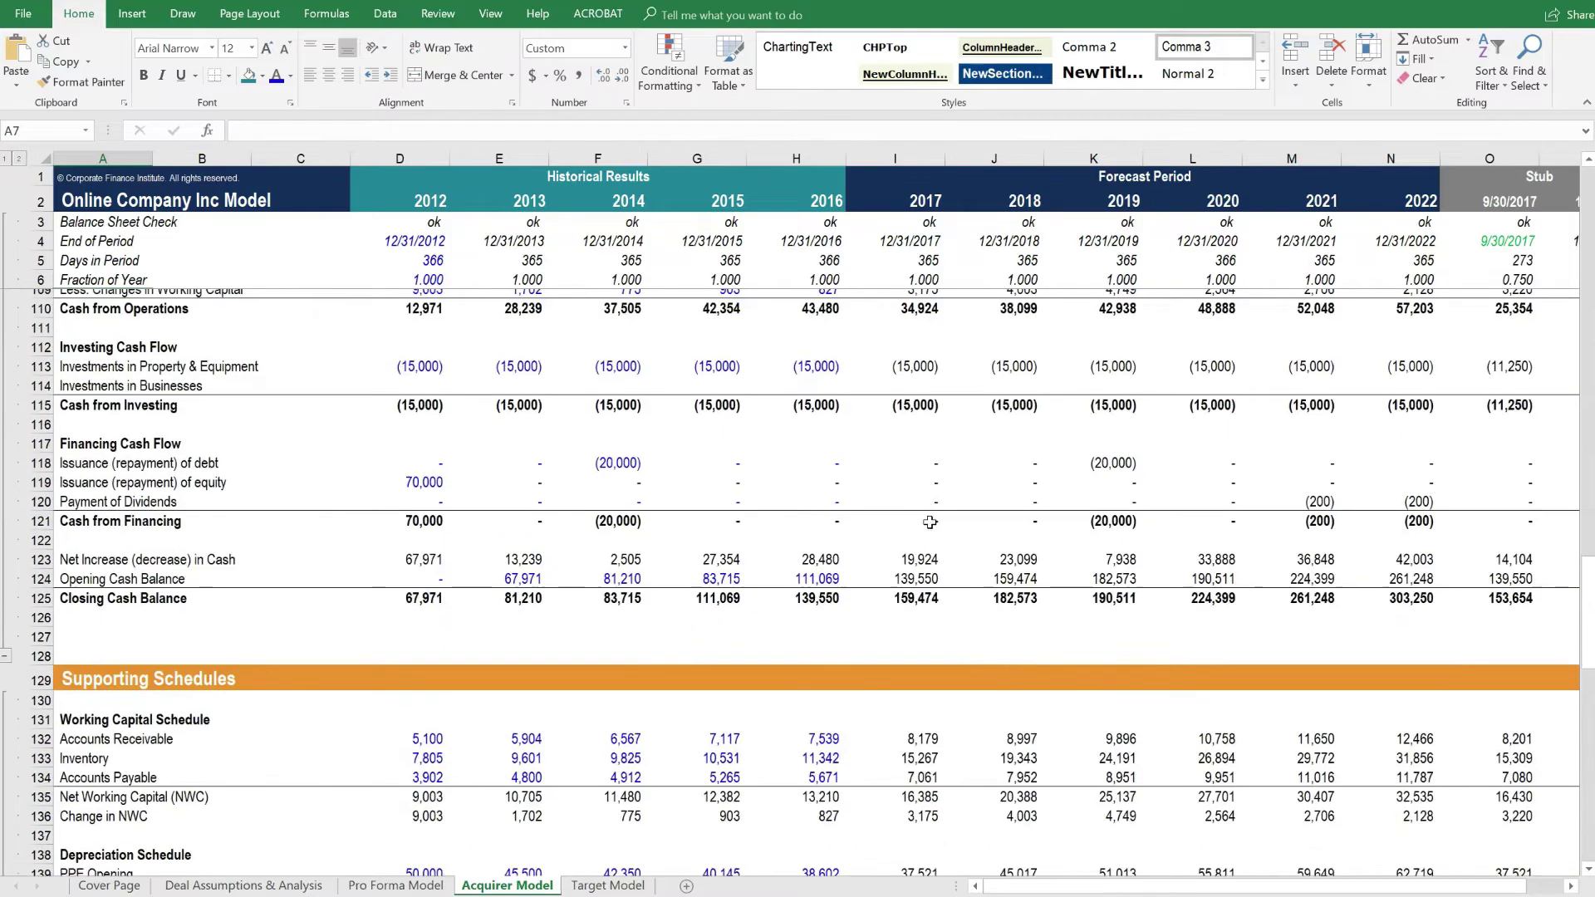
{"action": "scroll", "coordinate": [928, 525], "scroll_direction": "down", "scroll_amount": 10}
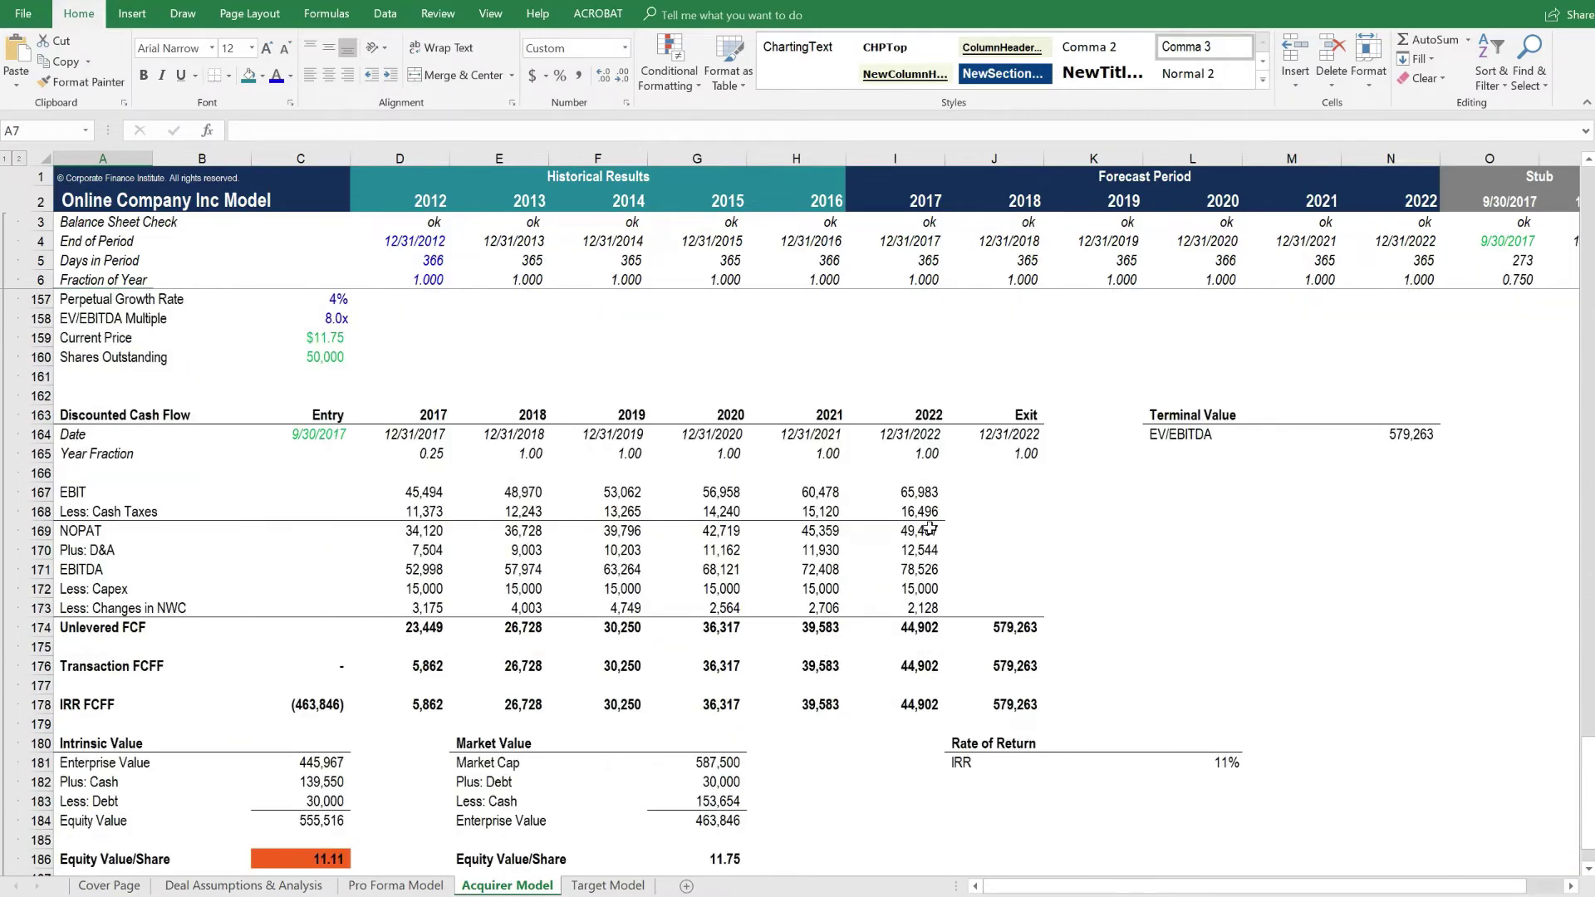
{"action": "scroll", "coordinate": [928, 527], "scroll_direction": "down", "scroll_amount": 3}
{"action": "scroll", "coordinate": [929, 528], "scroll_direction": "up", "scroll_amount": 1}
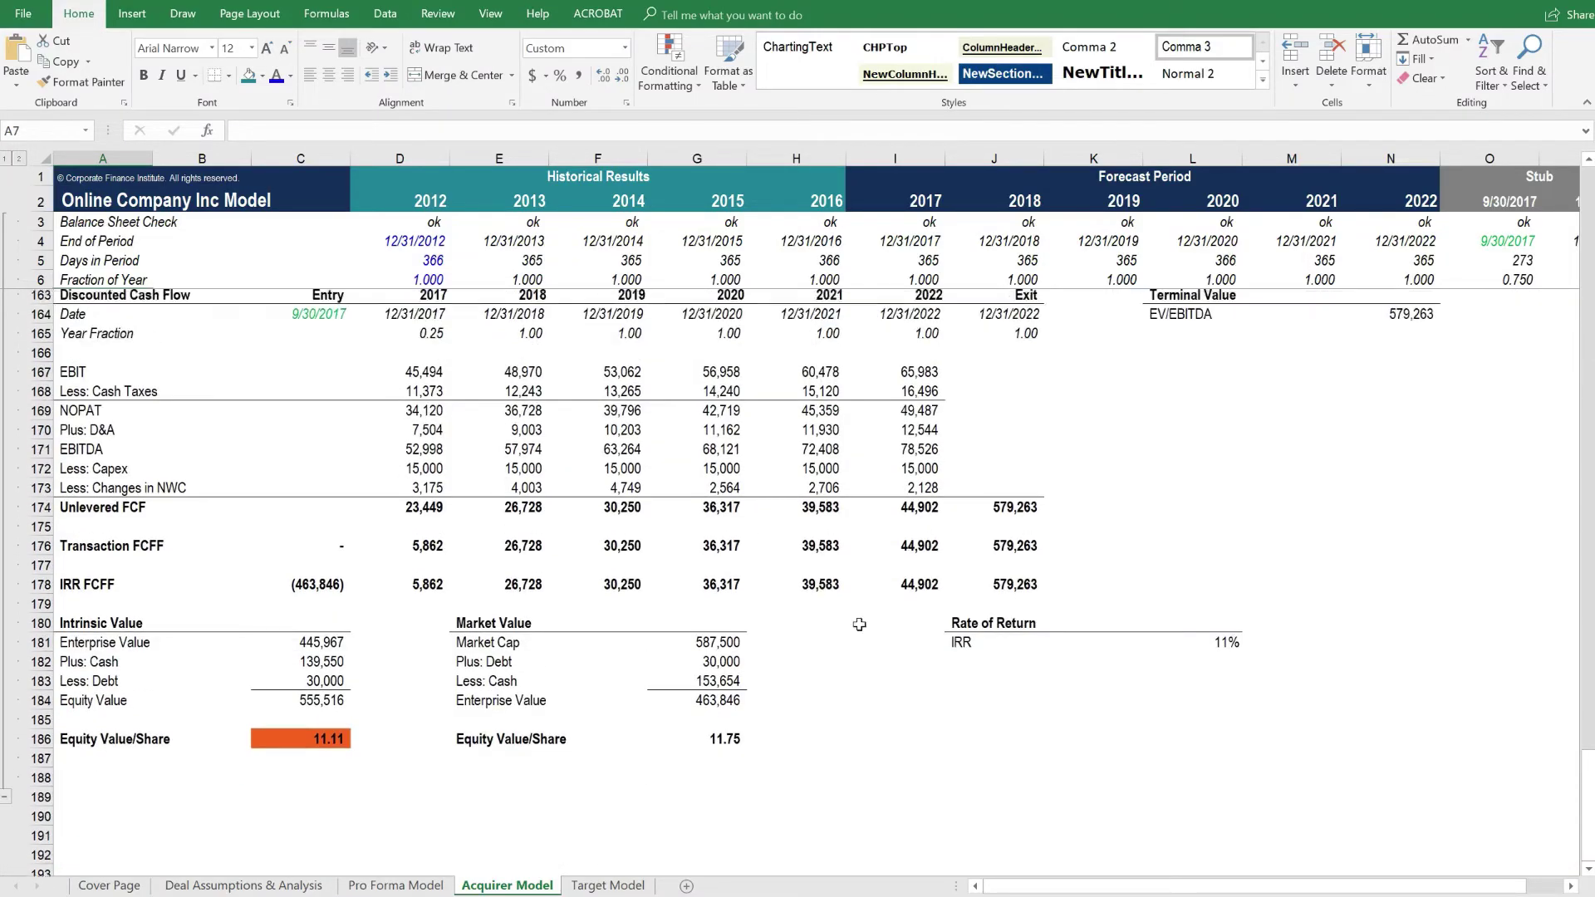
Compare briefly with the Target Model sheet, then return to Acquirer Model.
{"action": "left_click", "coordinate": [617, 888]}
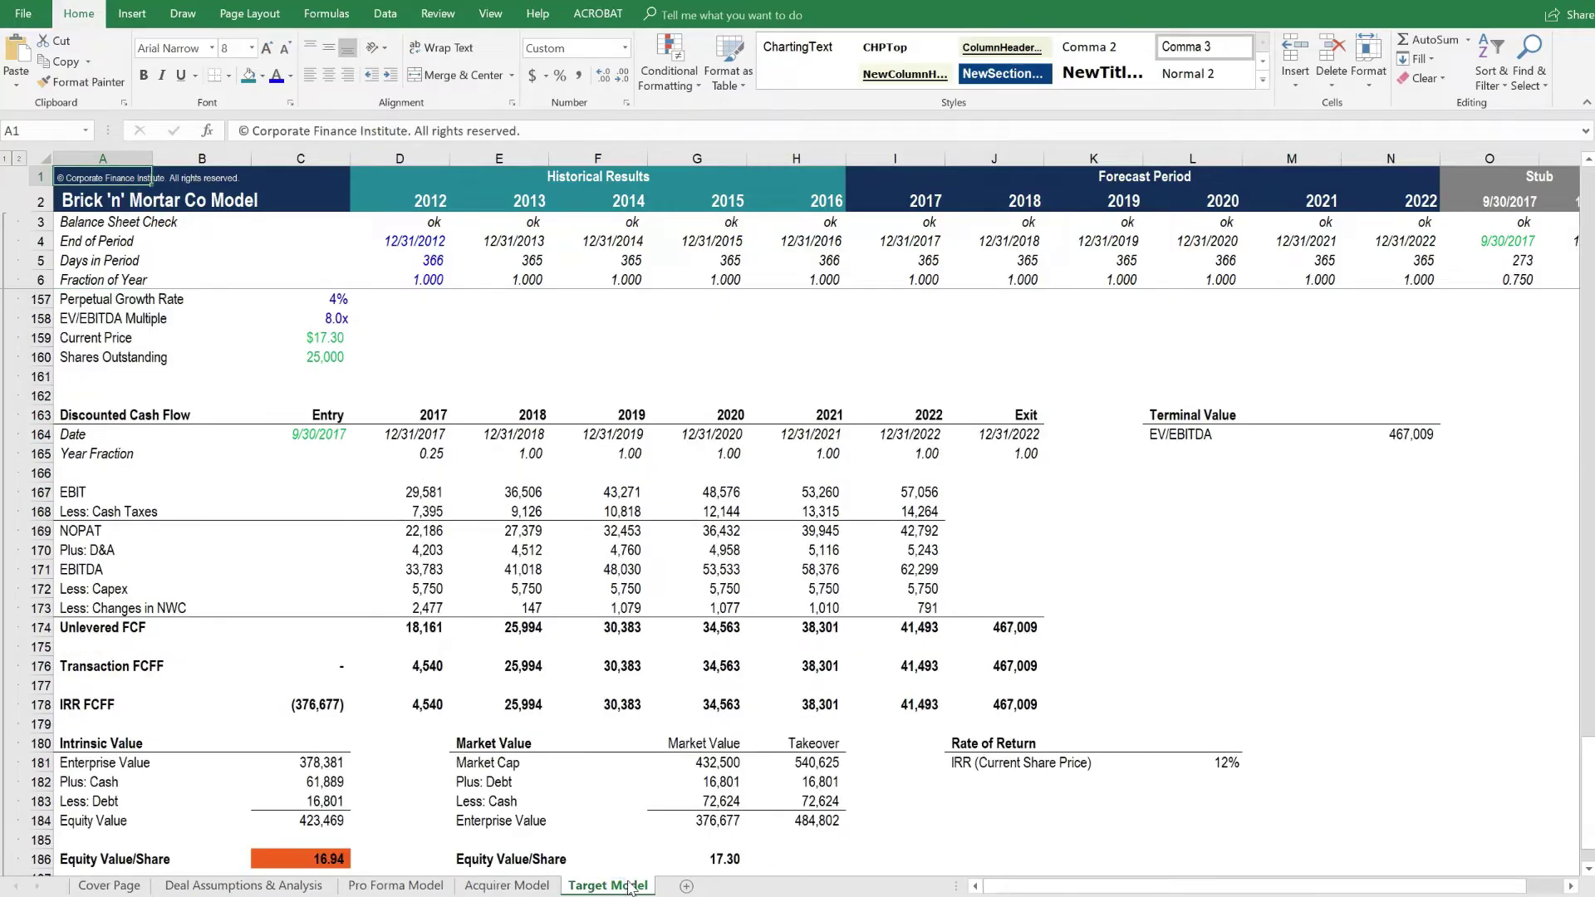
{"action": "left_click", "coordinate": [529, 887]}
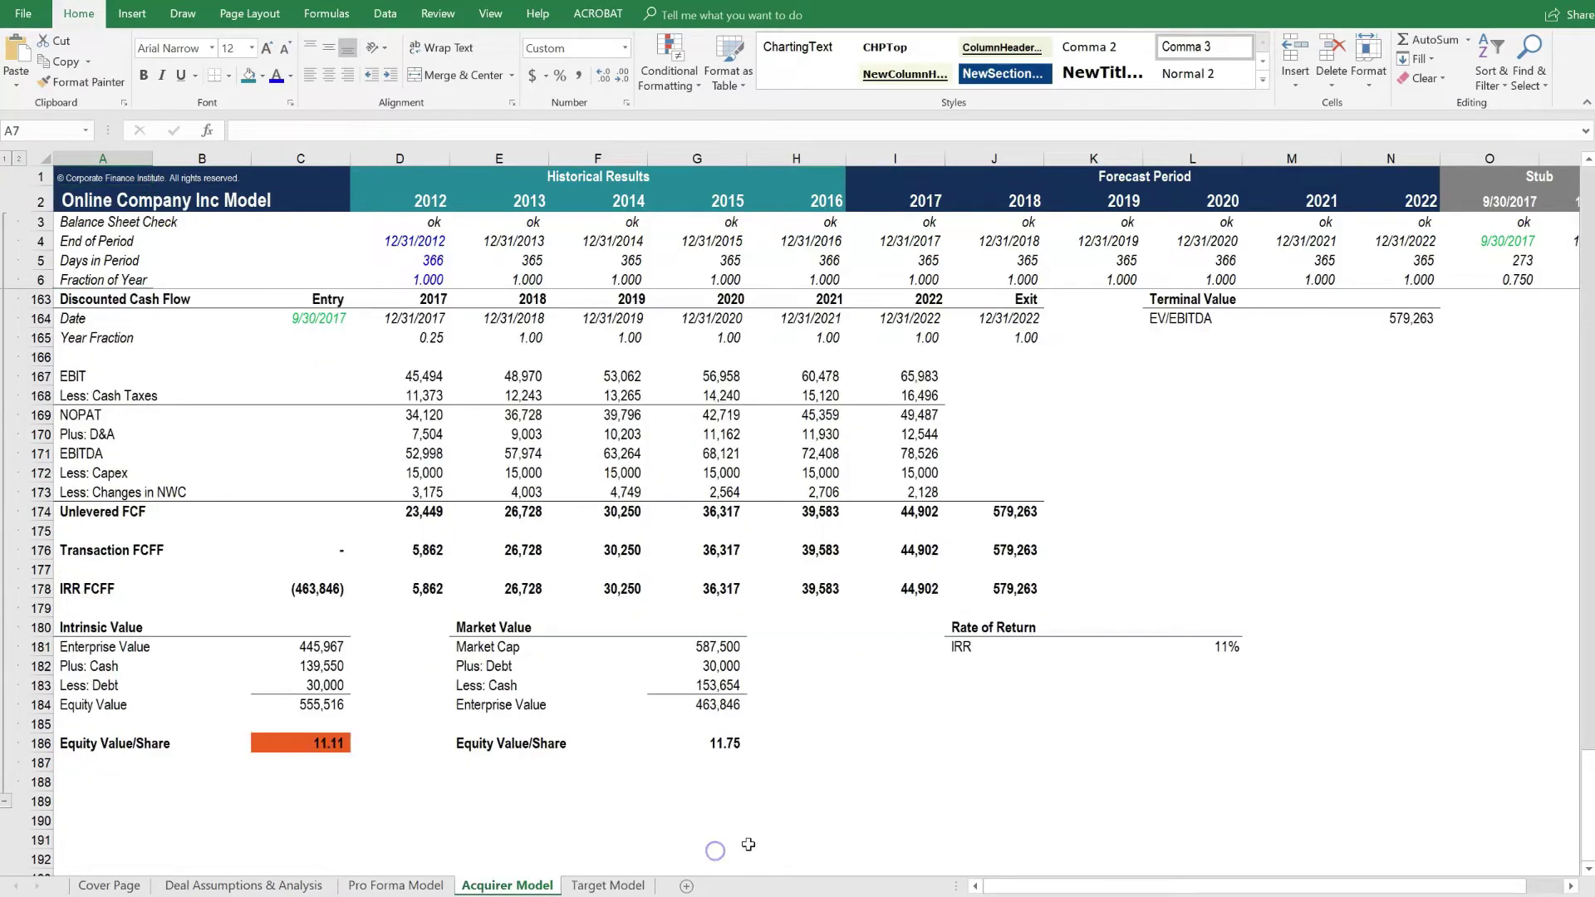
{"action": "scroll", "coordinate": [765, 807], "scroll_direction": "up", "scroll_amount": 3}
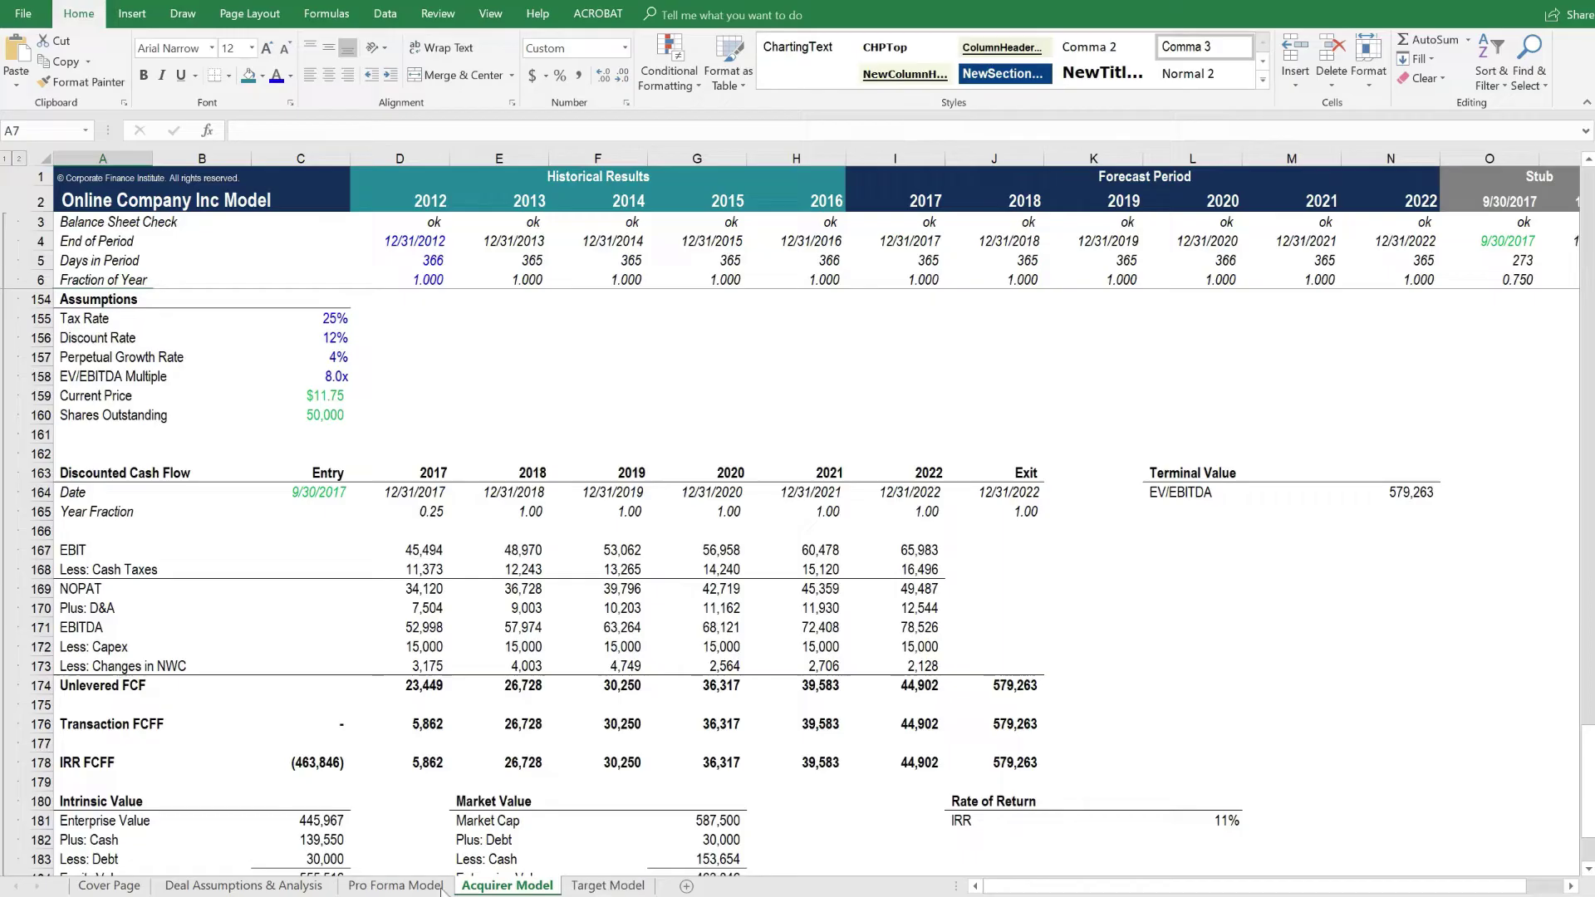
Go to the Deal Assumptions & Analysis sheet and expand all its sections.
{"action": "left_click", "coordinate": [397, 887]}
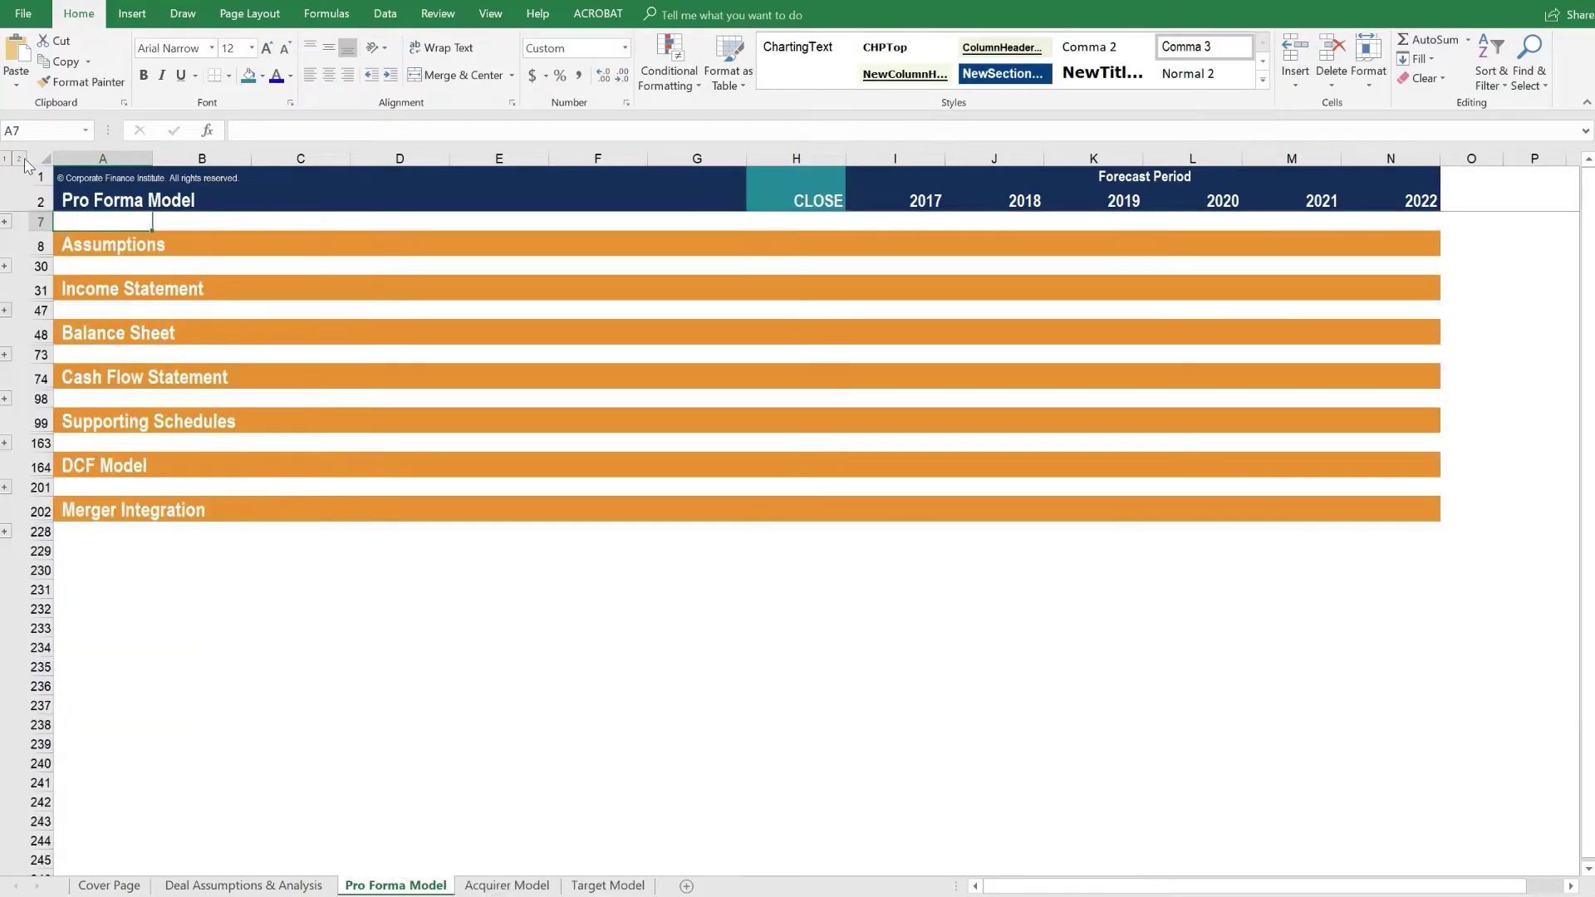
{"action": "key", "text": "ctrl+Page_Up"}
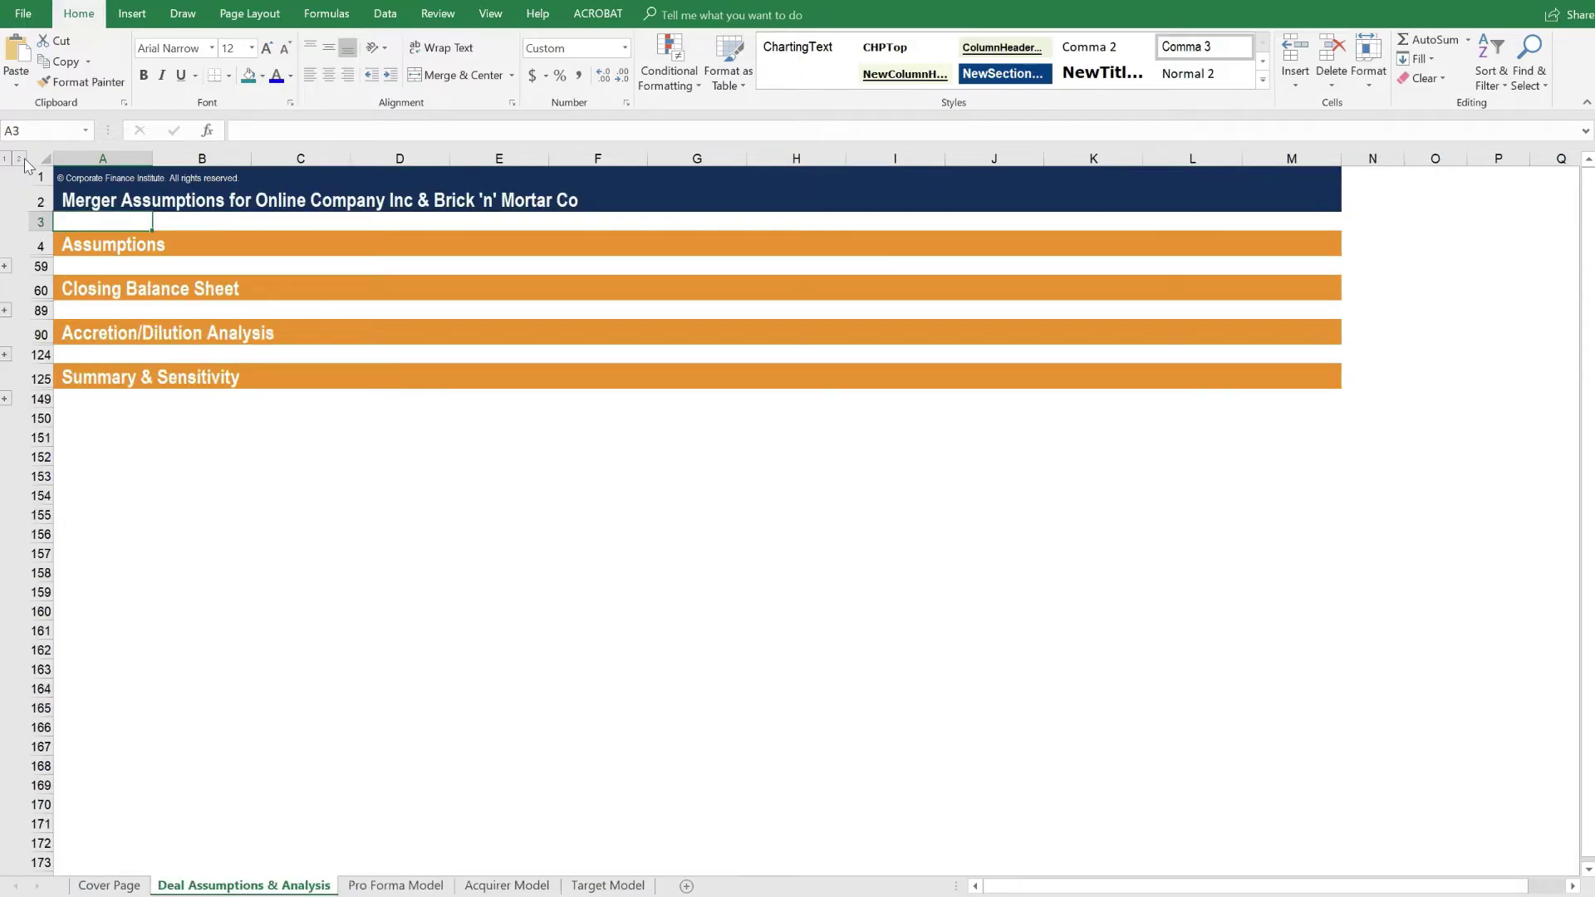
{"action": "left_click", "coordinate": [19, 158]}
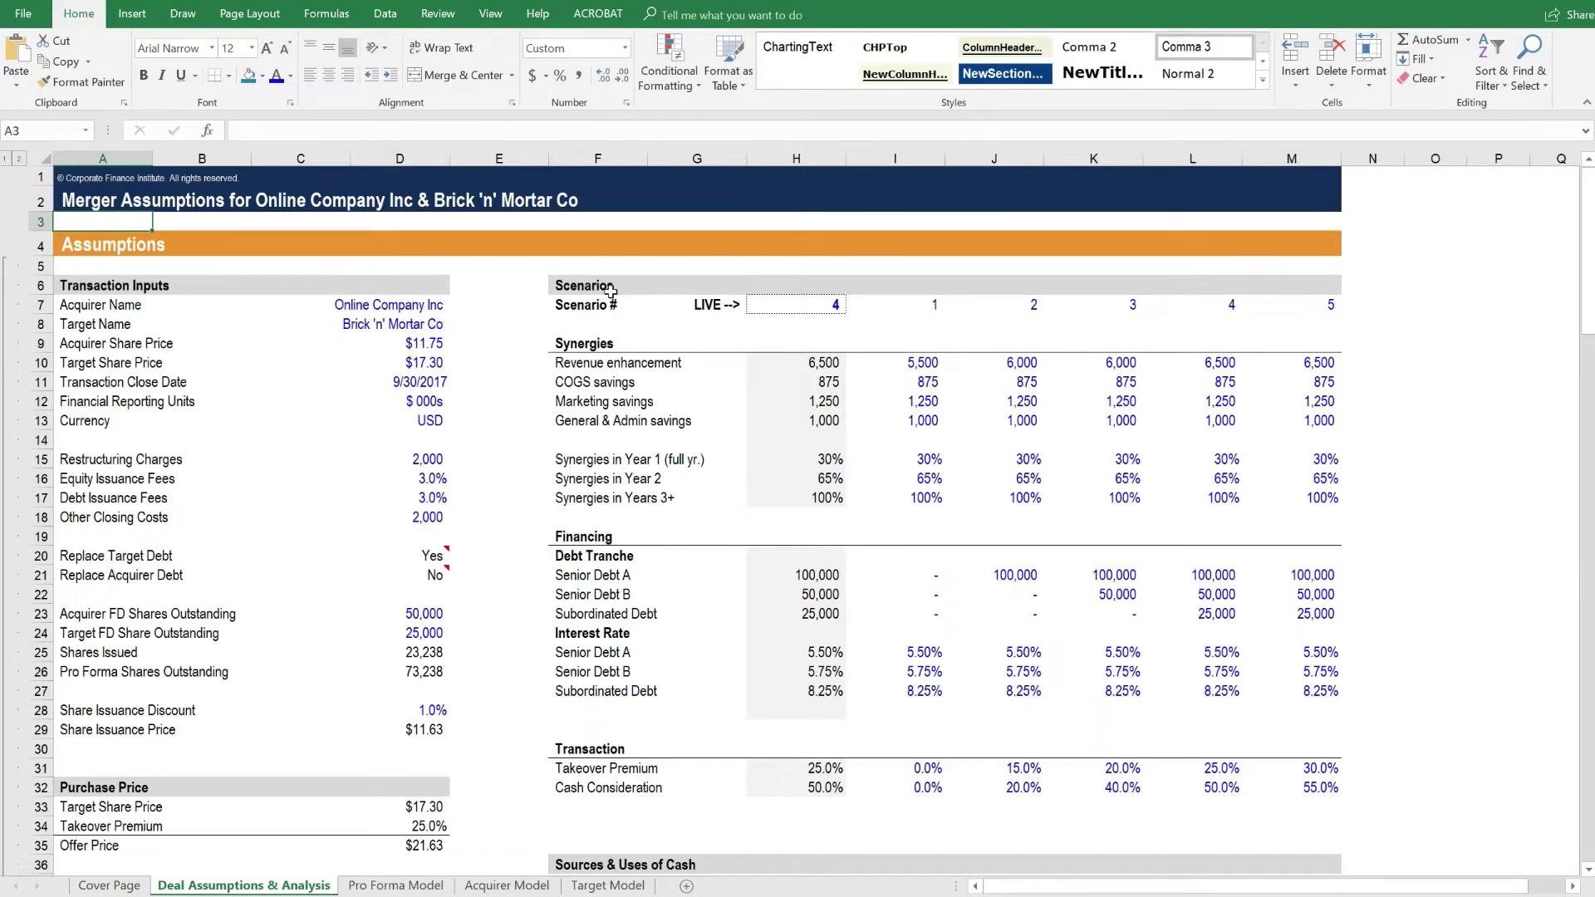
Highlight the sources and uses table and the Goodwill and Purchase Price Allocation block.
{"action": "scroll", "coordinate": [575, 583], "scroll_direction": "down", "scroll_amount": 6}
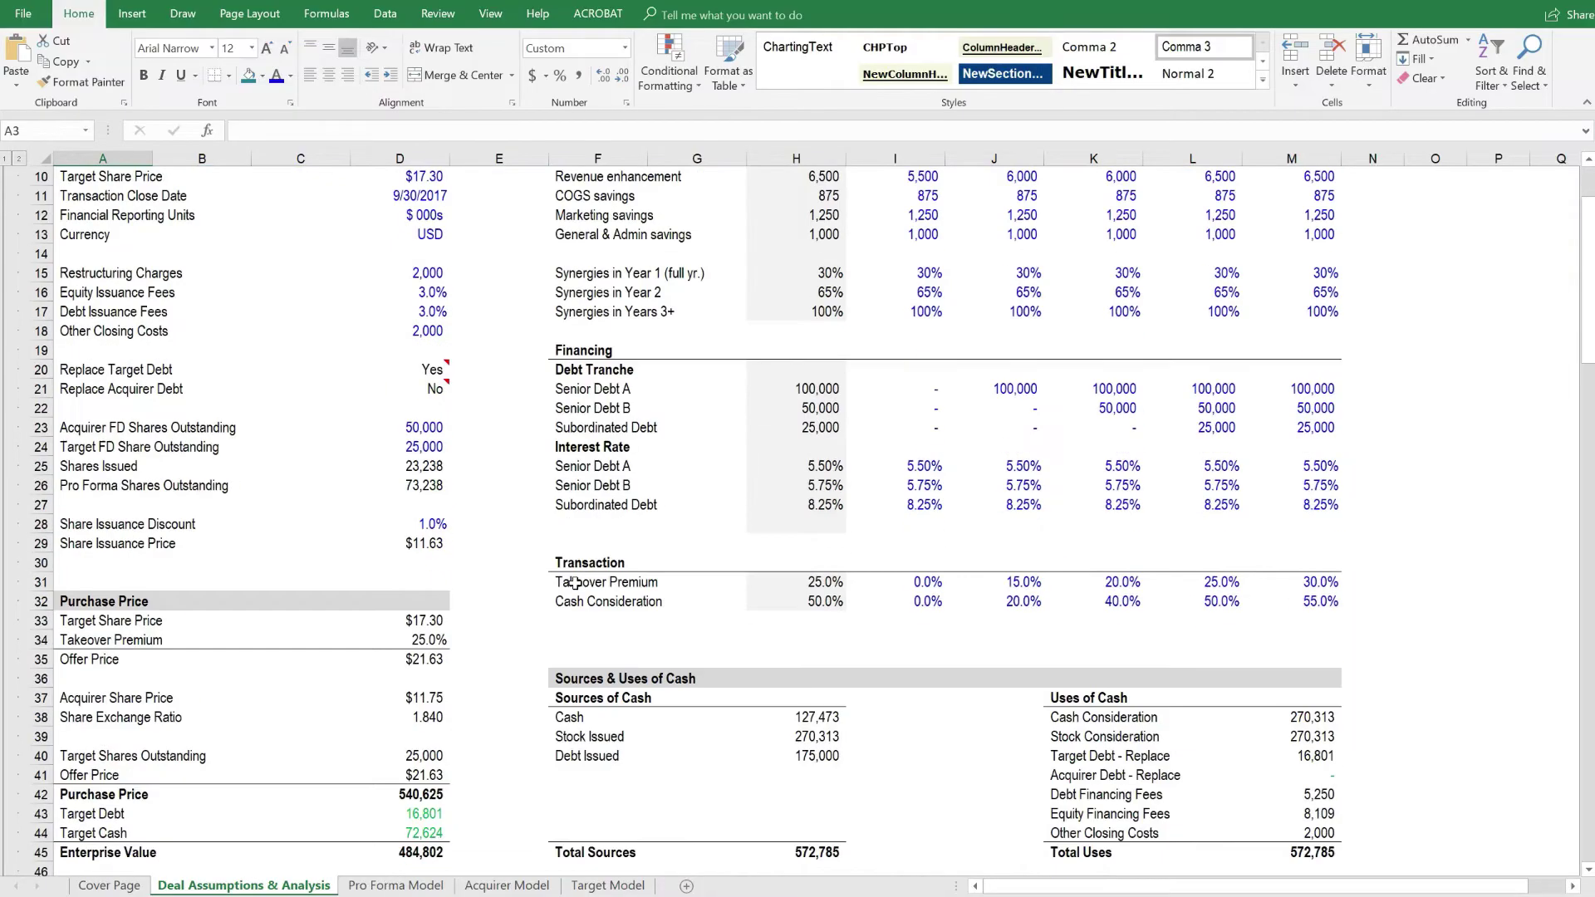
{"action": "scroll", "coordinate": [575, 583], "scroll_direction": "down", "scroll_amount": 2}
{"action": "left_click_drag", "start_coordinate": [588, 388], "coordinate": [1284, 573]}
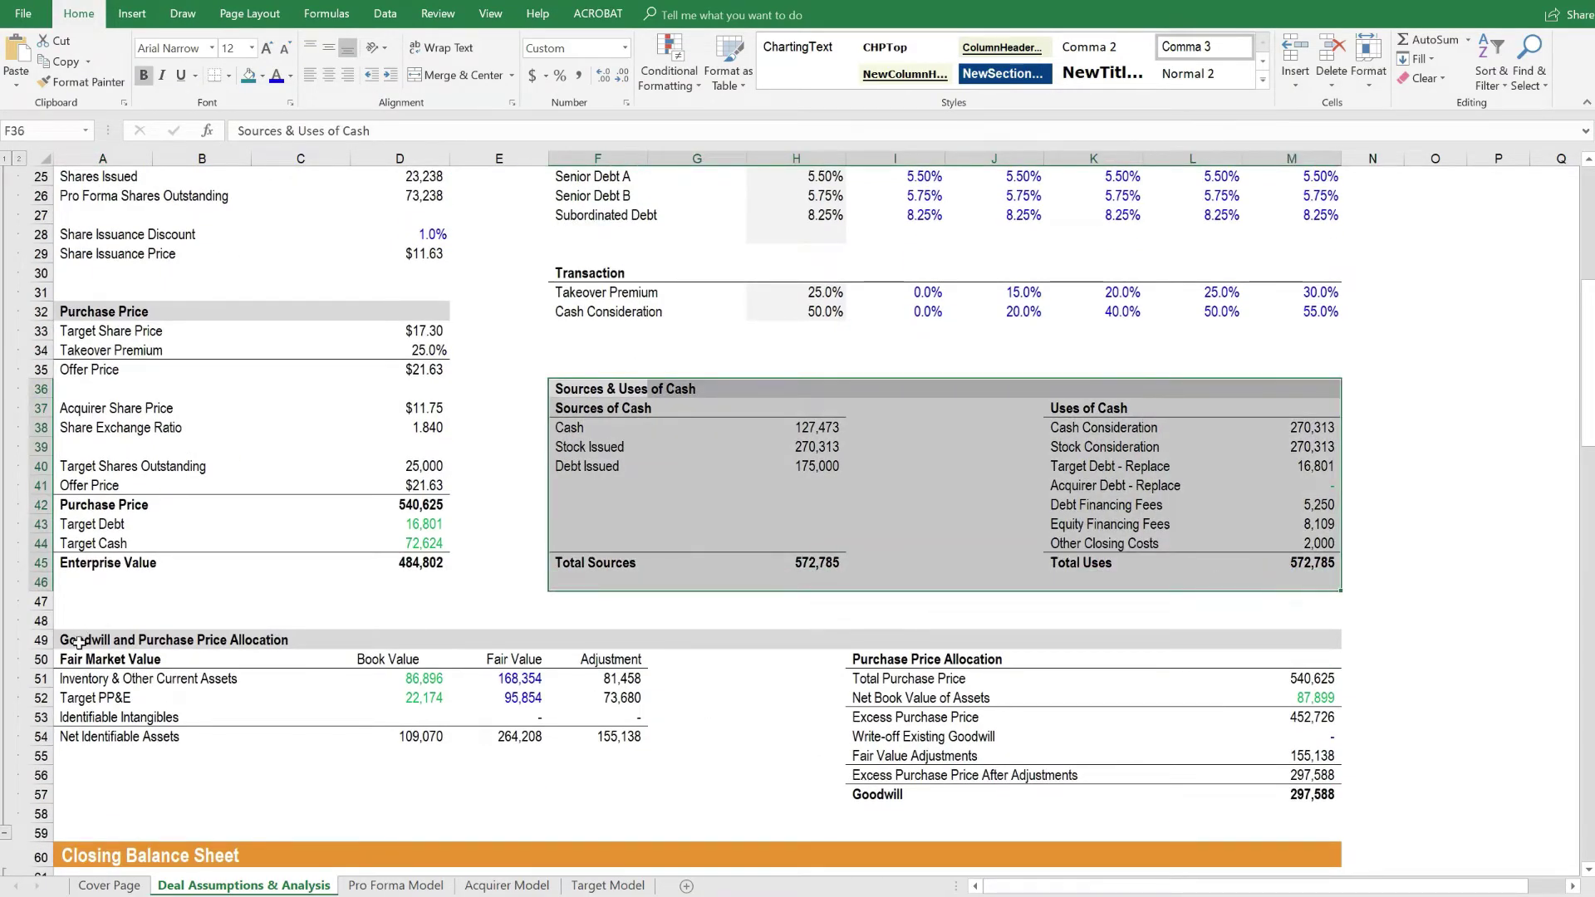
{"action": "left_click_drag", "start_coordinate": [91, 640], "coordinate": [1296, 804]}
{"action": "scroll", "coordinate": [1144, 784], "scroll_direction": "down", "scroll_amount": 3}
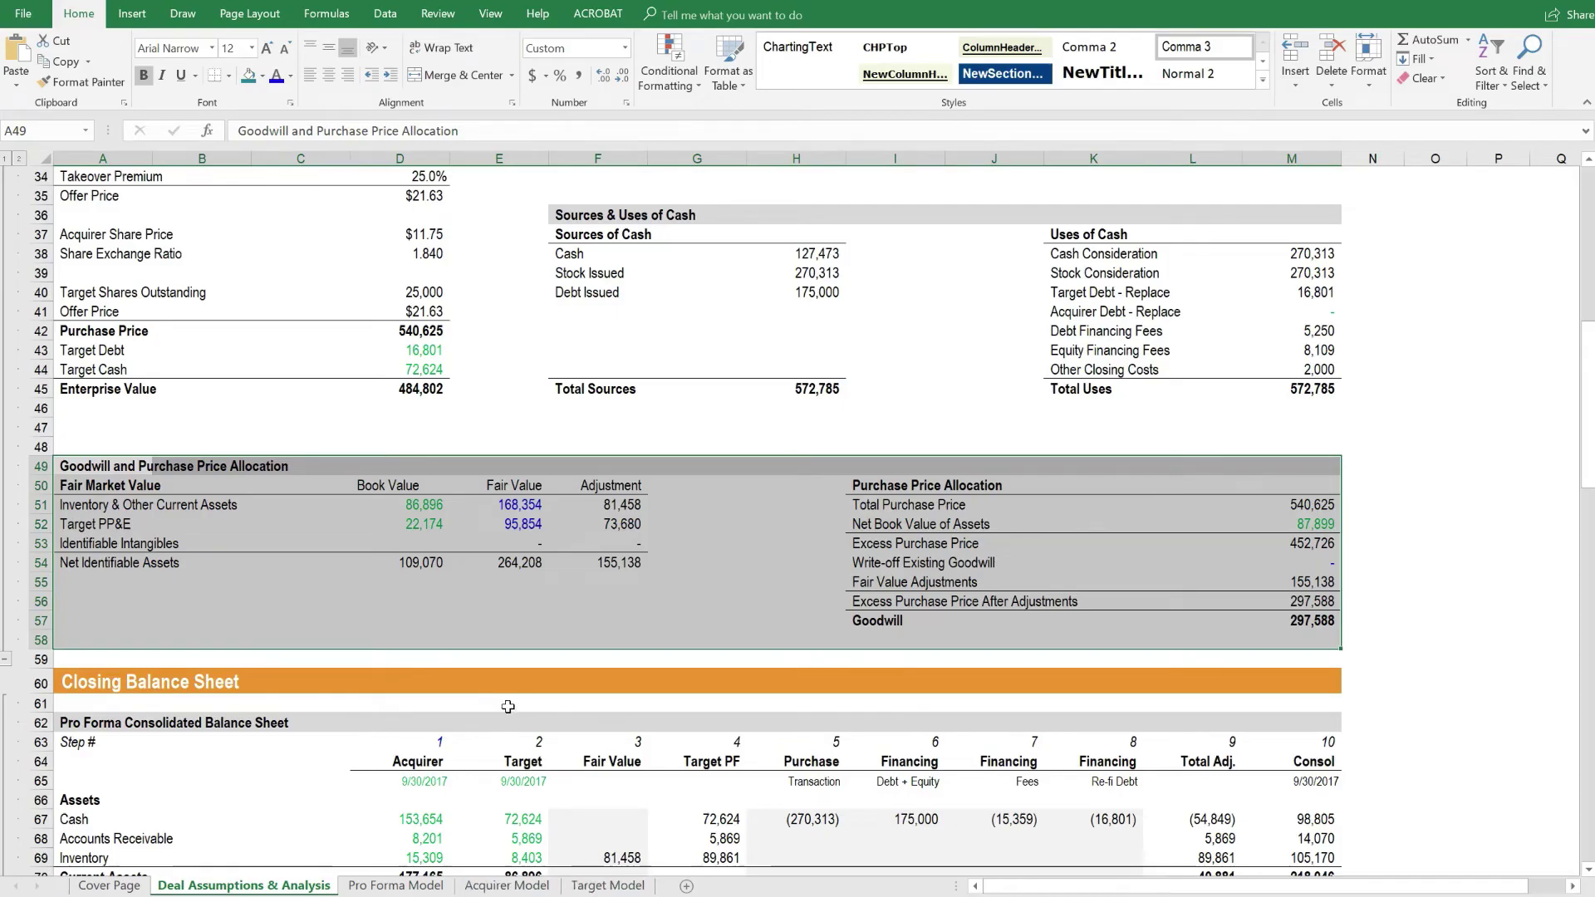
Highlight the closing balance sheet's Acquirer, Target, Fair Value–Total Adj. and Consol columns, then go to Pro Forma Model.
{"action": "scroll", "coordinate": [506, 705], "scroll_direction": "down", "scroll_amount": 4}
{"action": "scroll", "coordinate": [506, 704], "scroll_direction": "down", "scroll_amount": 5}
{"action": "scroll", "coordinate": [517, 621], "scroll_direction": "up", "scroll_amount": 2}
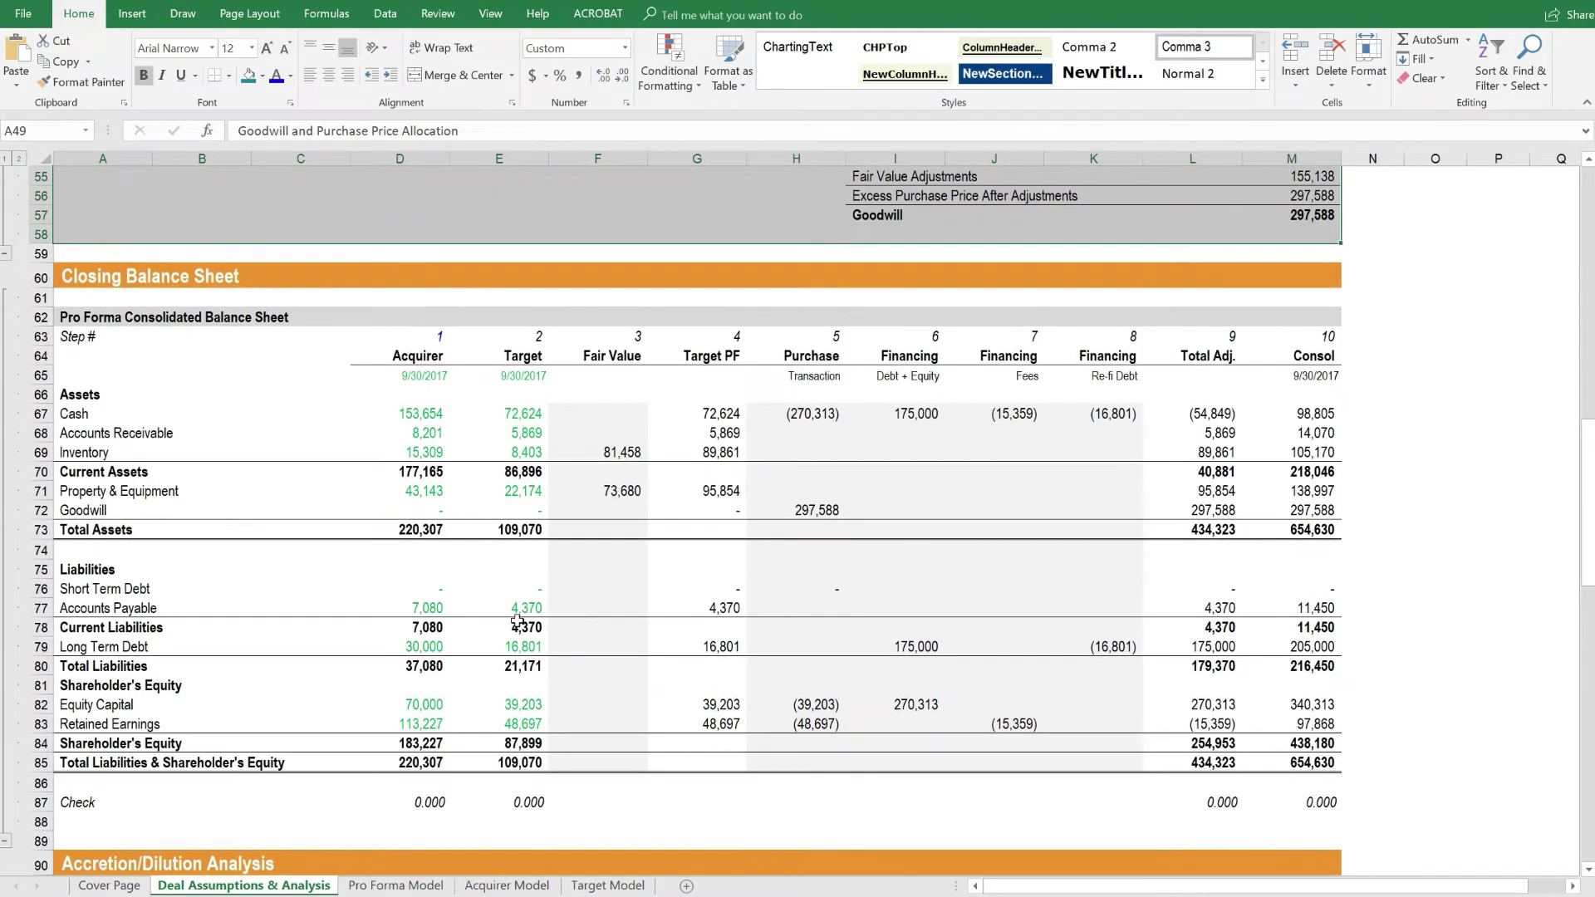
{"action": "left_click", "coordinate": [416, 358]}
{"action": "left_click_drag", "start_coordinate": [416, 380], "coordinate": [398, 803]}
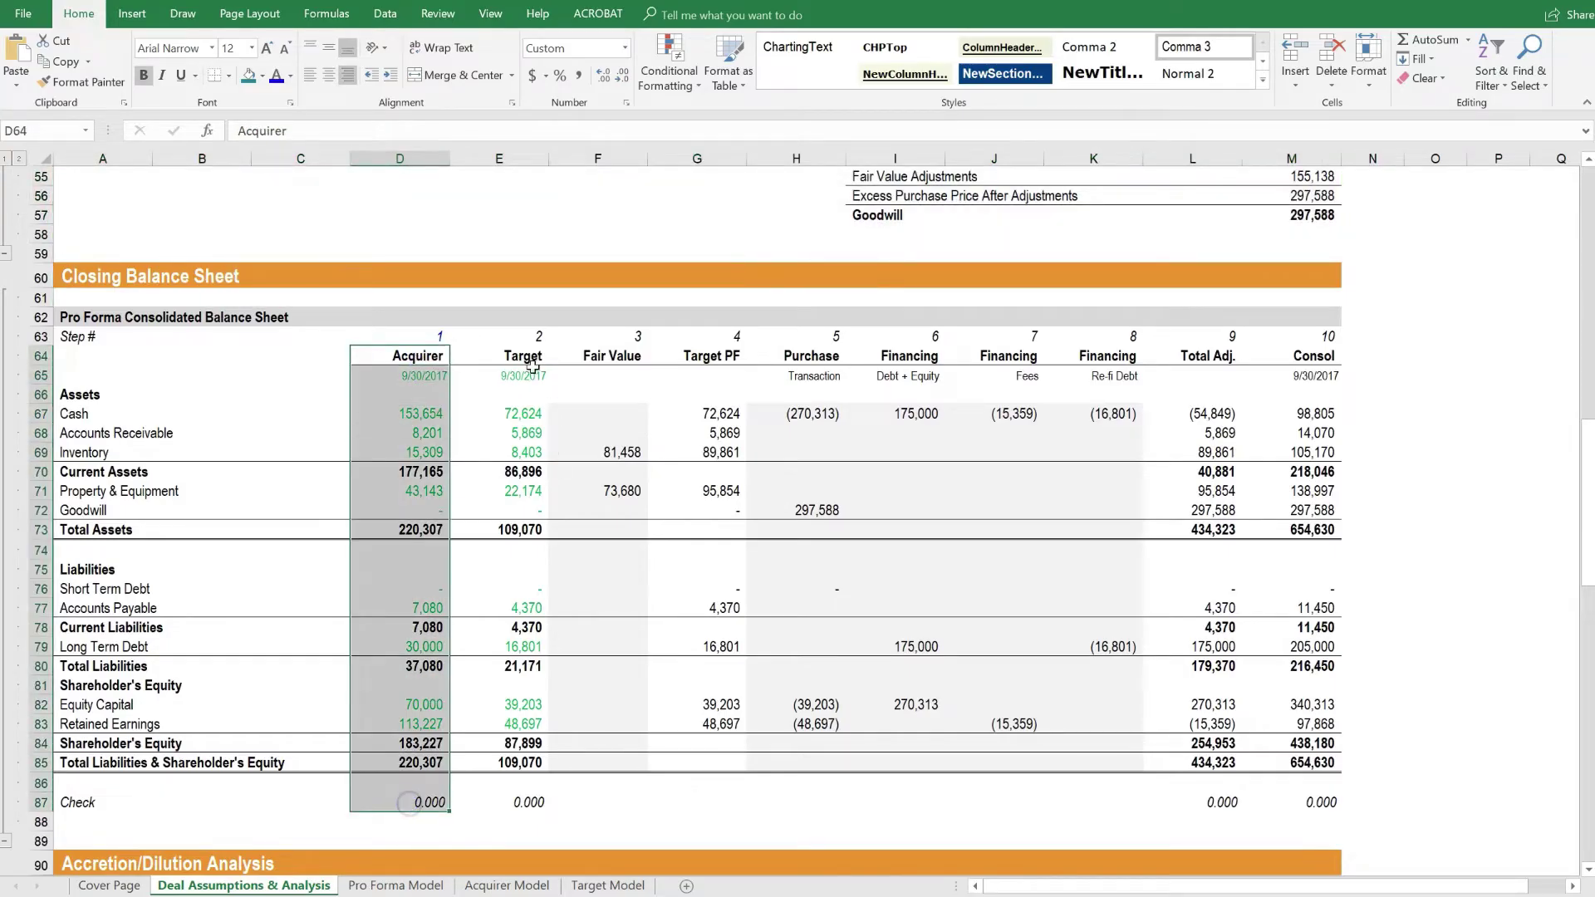
{"action": "left_click_drag", "start_coordinate": [518, 357], "coordinate": [526, 805]}
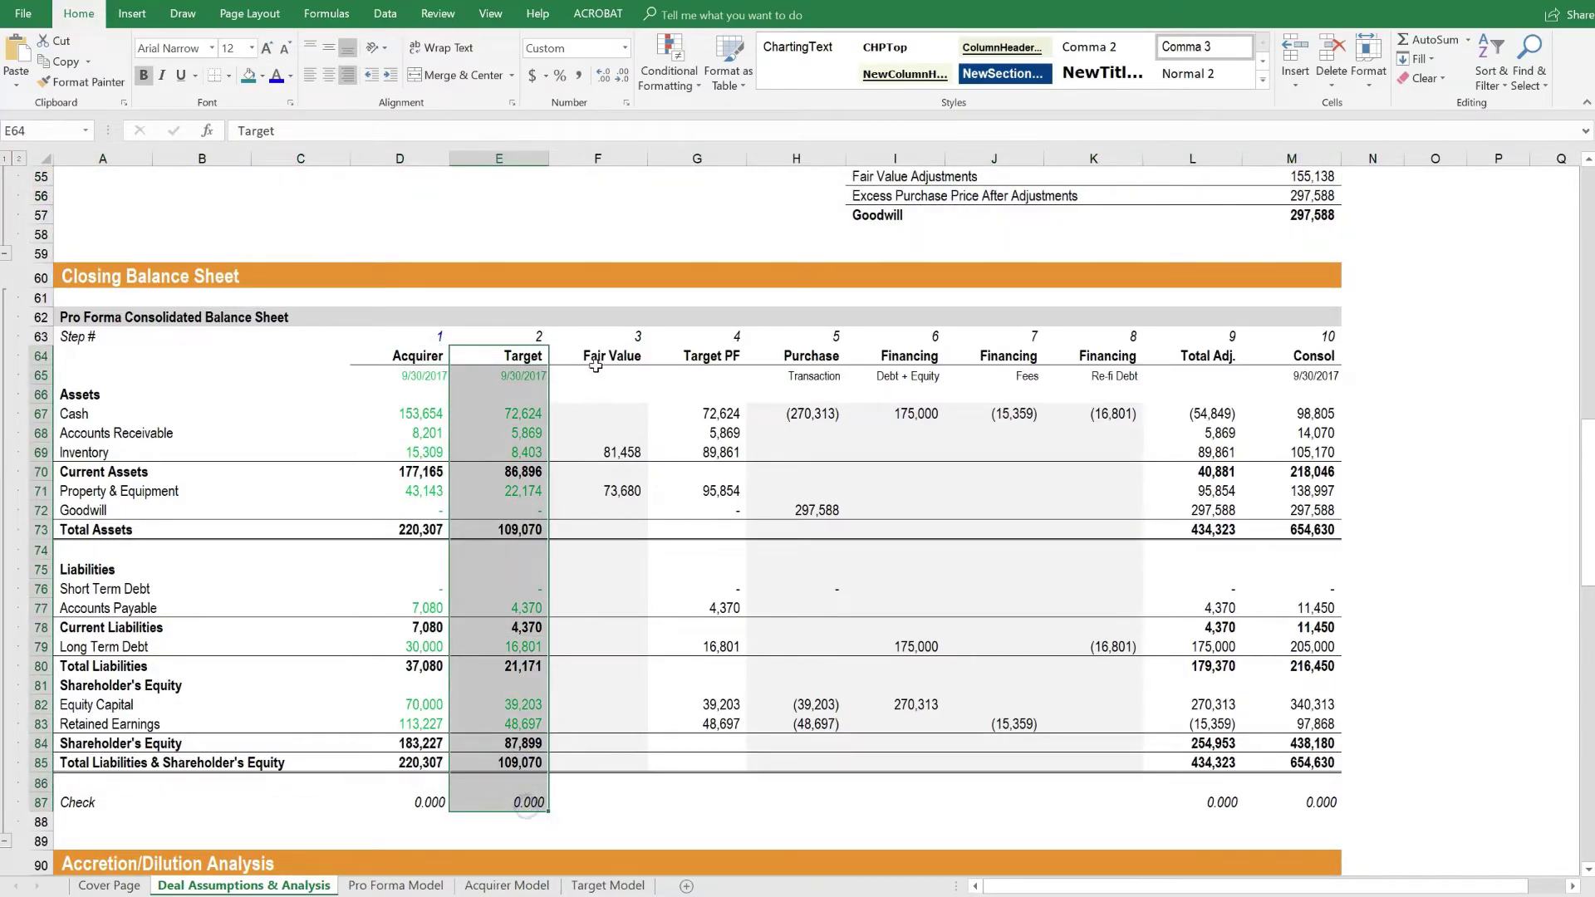
{"action": "left_click_drag", "start_coordinate": [598, 359], "coordinate": [610, 399]}
{"action": "left_click_drag", "start_coordinate": [712, 432], "coordinate": [1190, 802]}
{"action": "left_click_drag", "start_coordinate": [1317, 359], "coordinate": [1325, 548]}
{"action": "left_click_drag", "start_coordinate": [1326, 684], "coordinate": [1312, 804]}
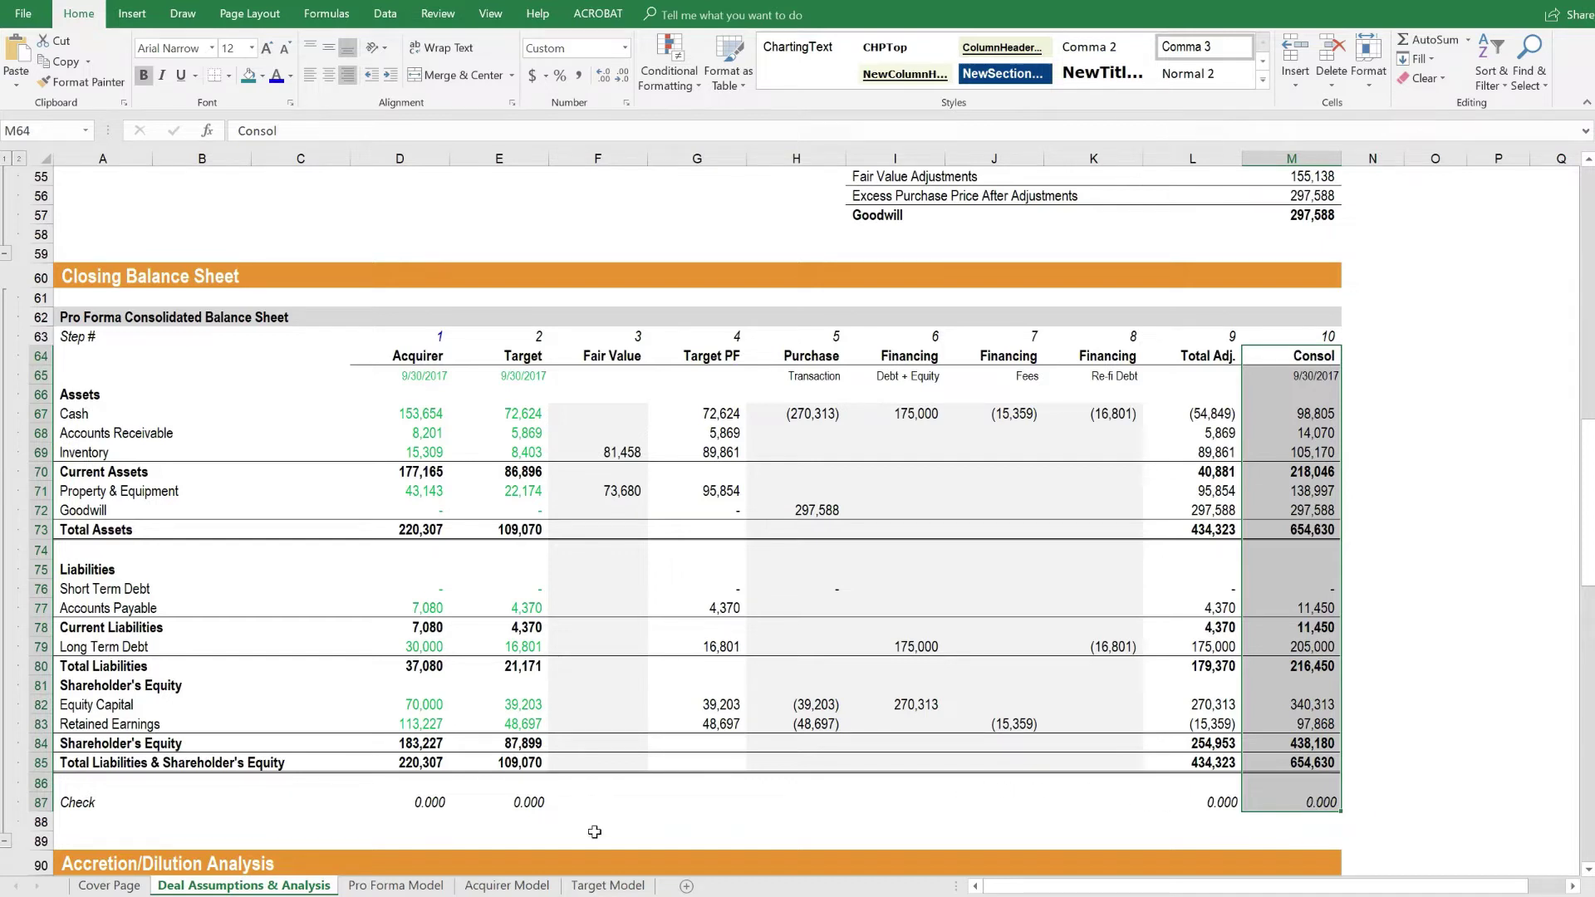
{"action": "left_click", "coordinate": [397, 886]}
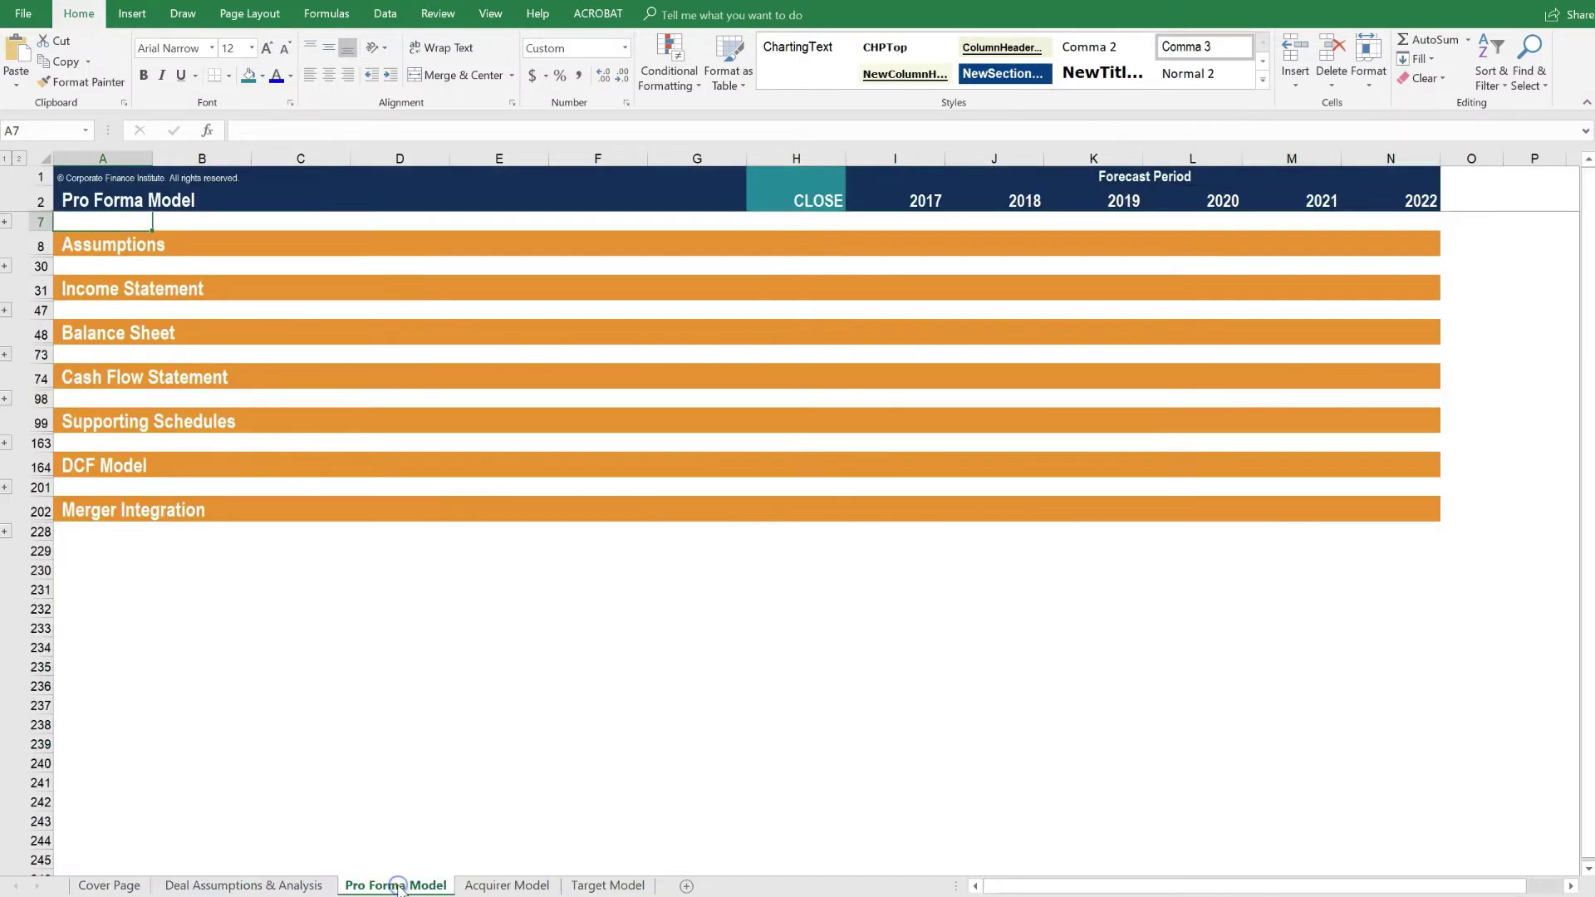
Expand all grouped rows of the Pro Forma Model and scroll through them.
{"action": "left_click", "coordinate": [17, 158]}
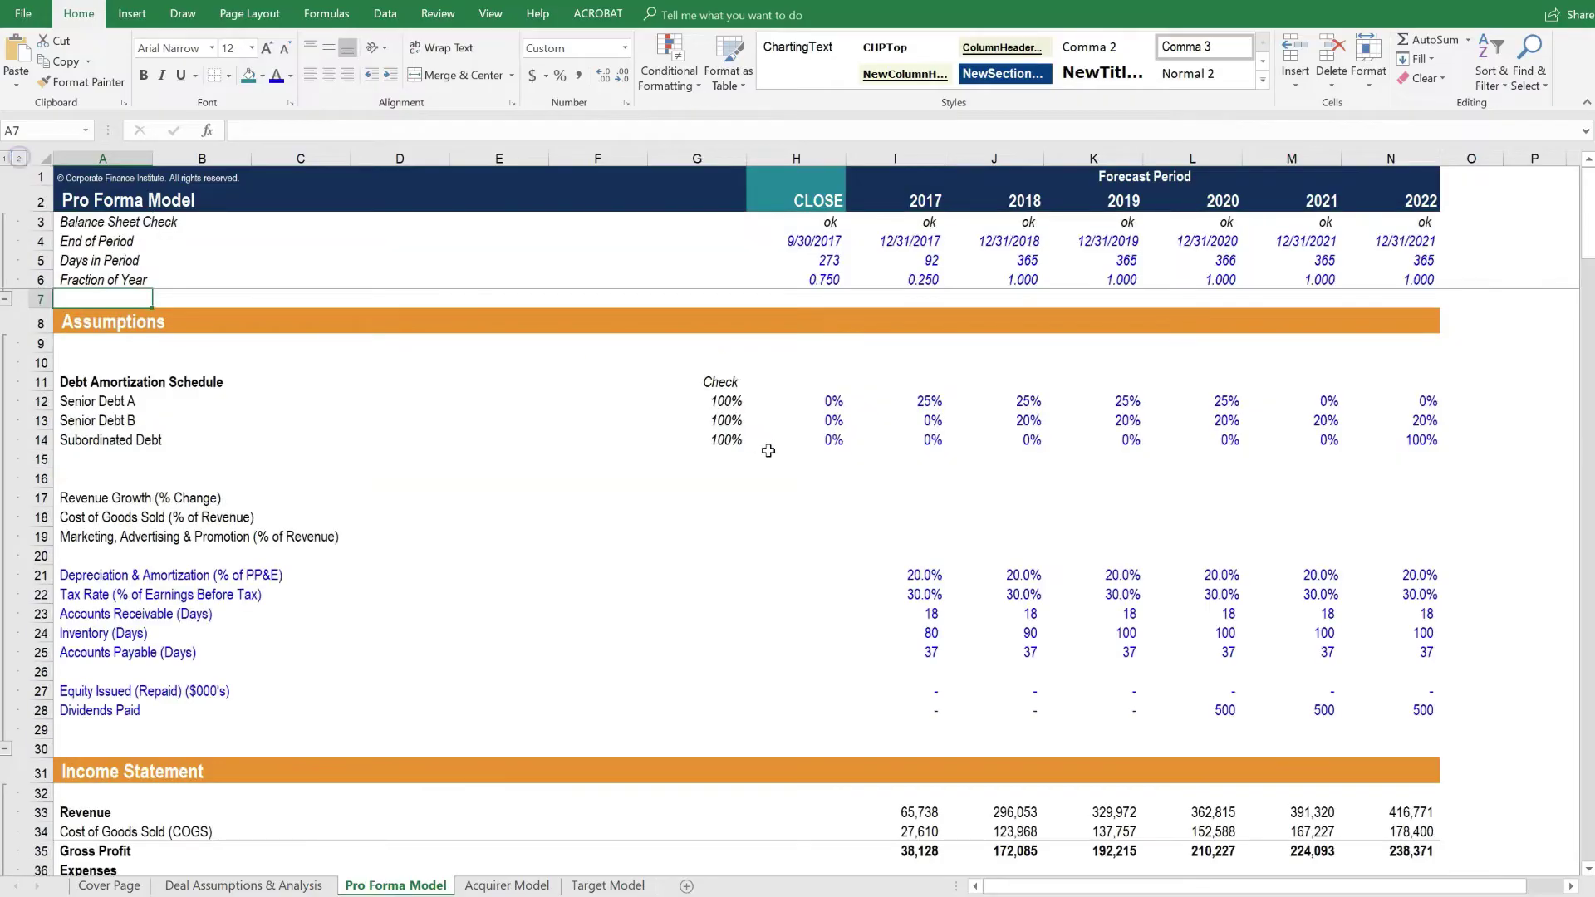
{"action": "scroll", "coordinate": [991, 513], "scroll_direction": "down", "scroll_amount": 6}
{"action": "scroll", "coordinate": [991, 513], "scroll_direction": "down", "scroll_amount": 5}
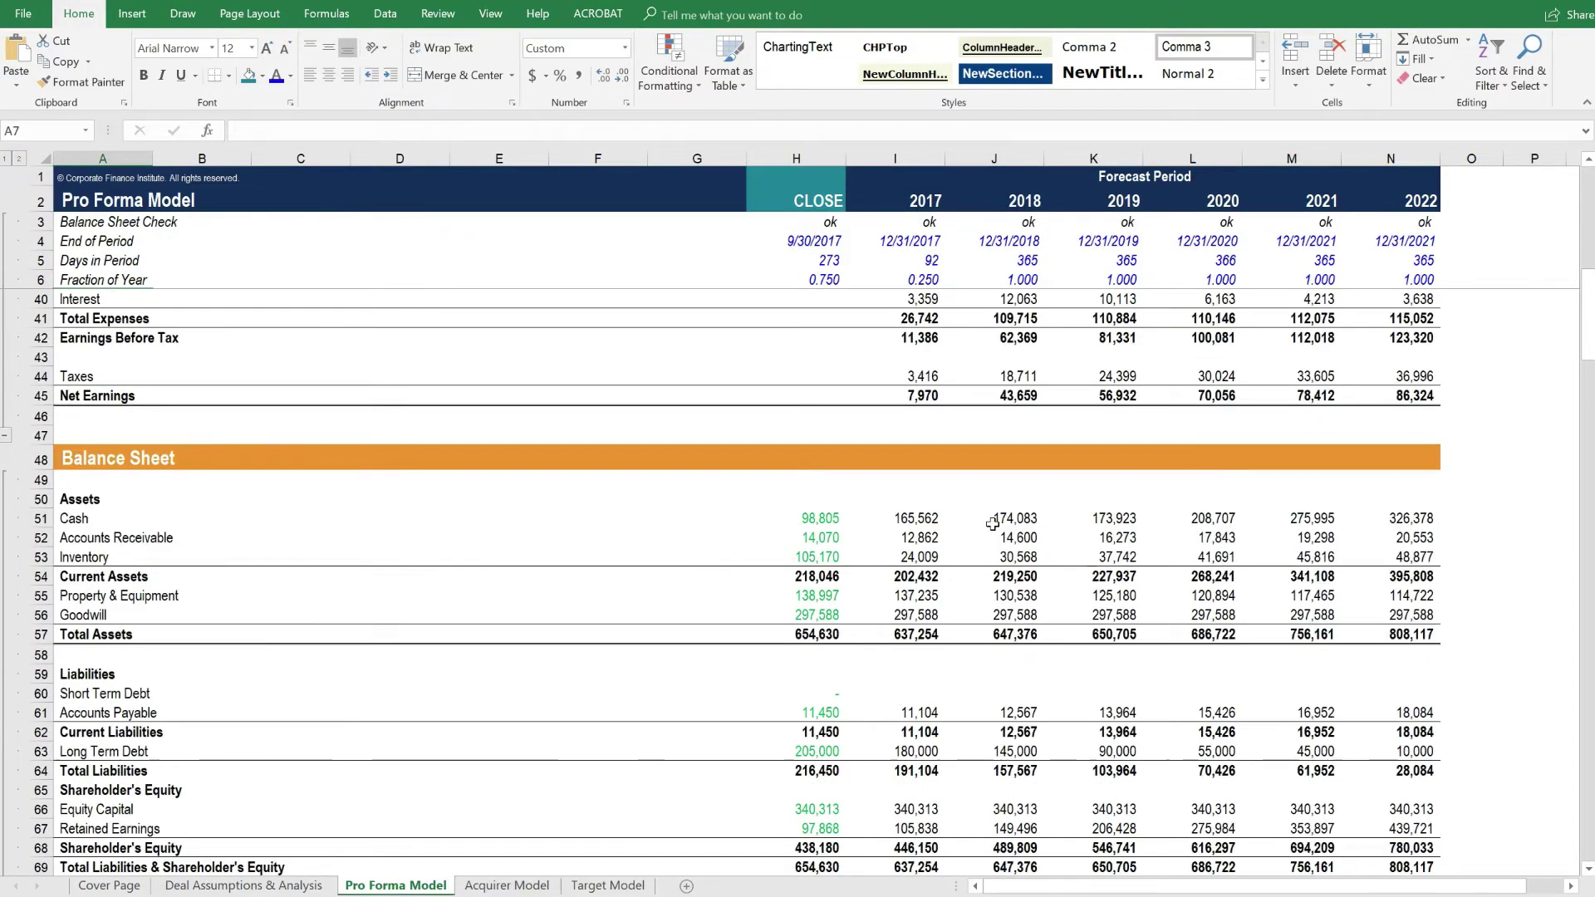
{"action": "scroll", "coordinate": [992, 523], "scroll_direction": "down", "scroll_amount": 3}
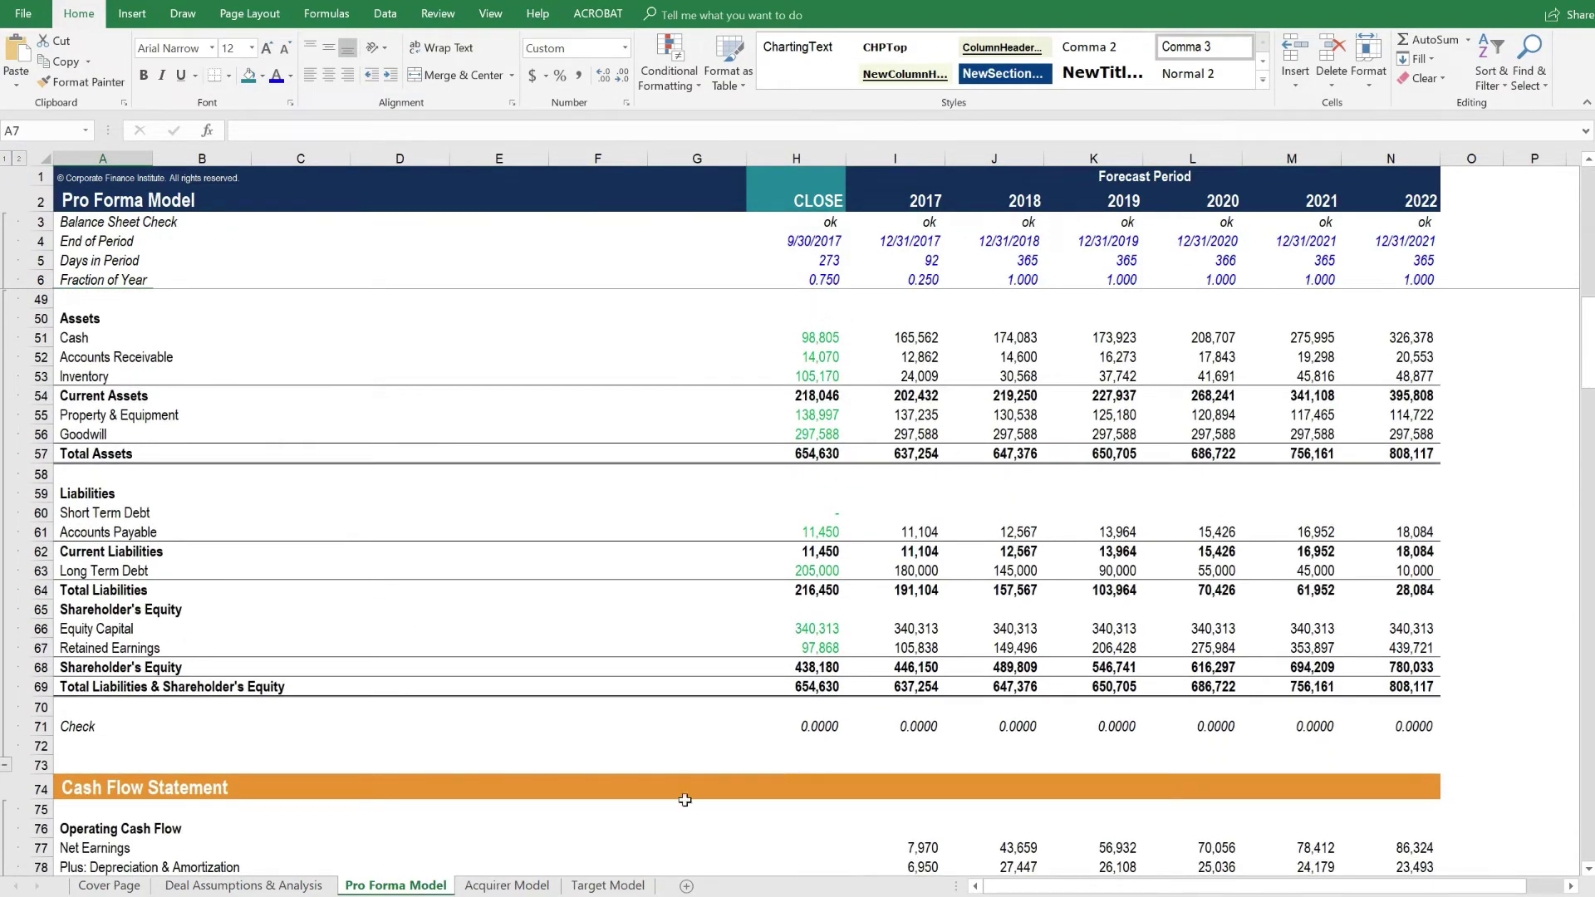
Inspect the target pro forma equity capital formula, cross-checking Target, Acquirer and Pro Forma sheets.
{"action": "left_click", "coordinate": [243, 886]}
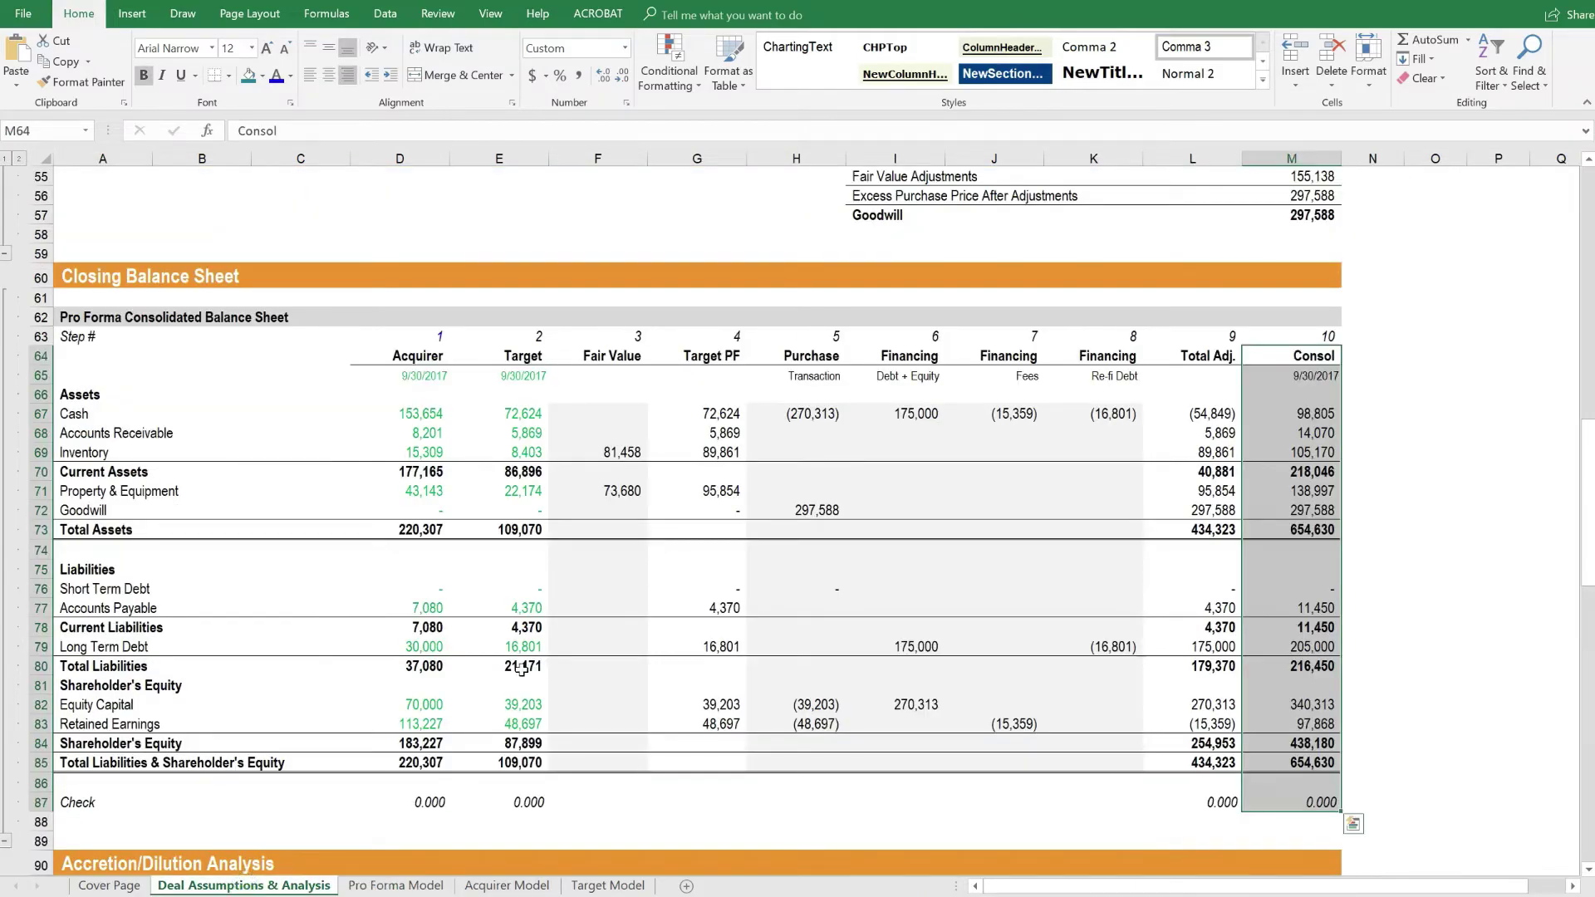
{"action": "left_click", "coordinate": [742, 699]}
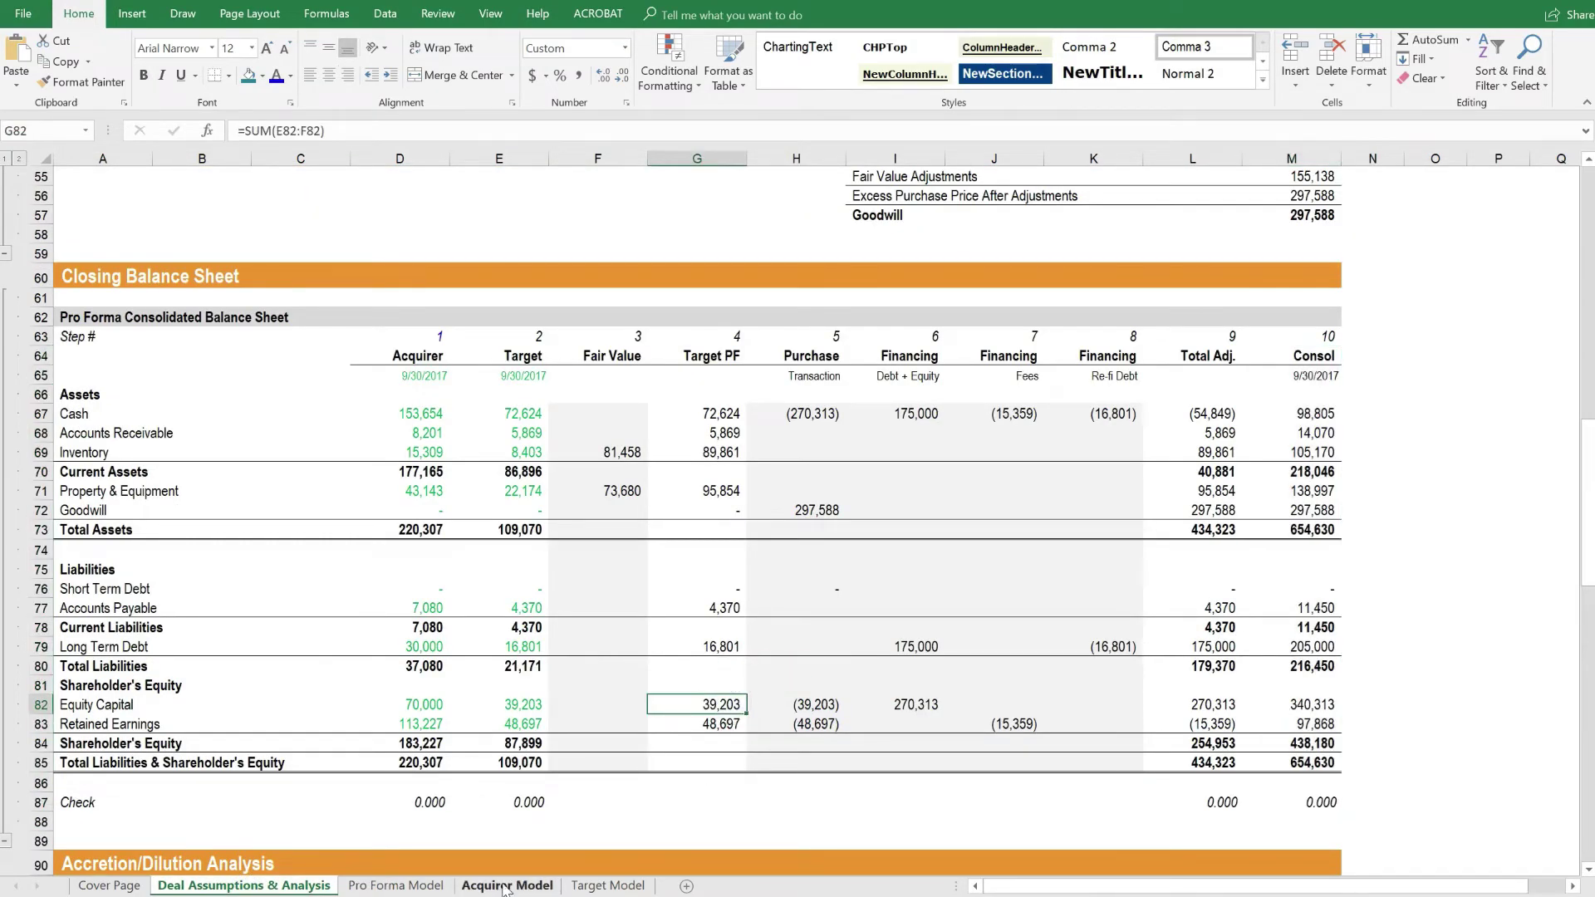
{"action": "left_click", "coordinate": [601, 886]}
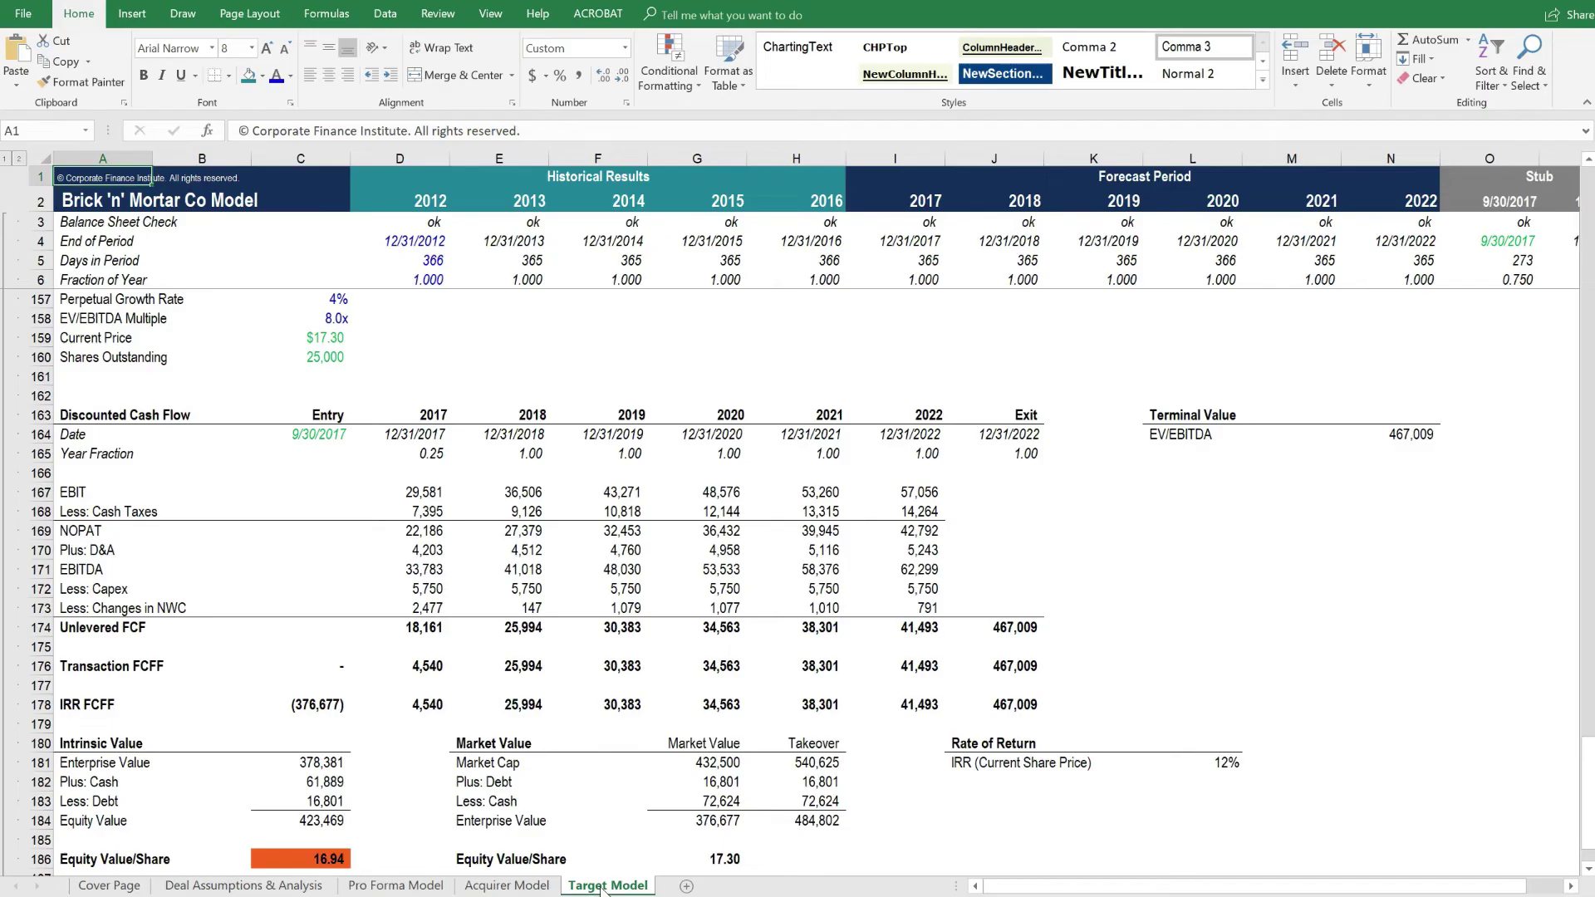
{"action": "left_click", "coordinate": [509, 887]}
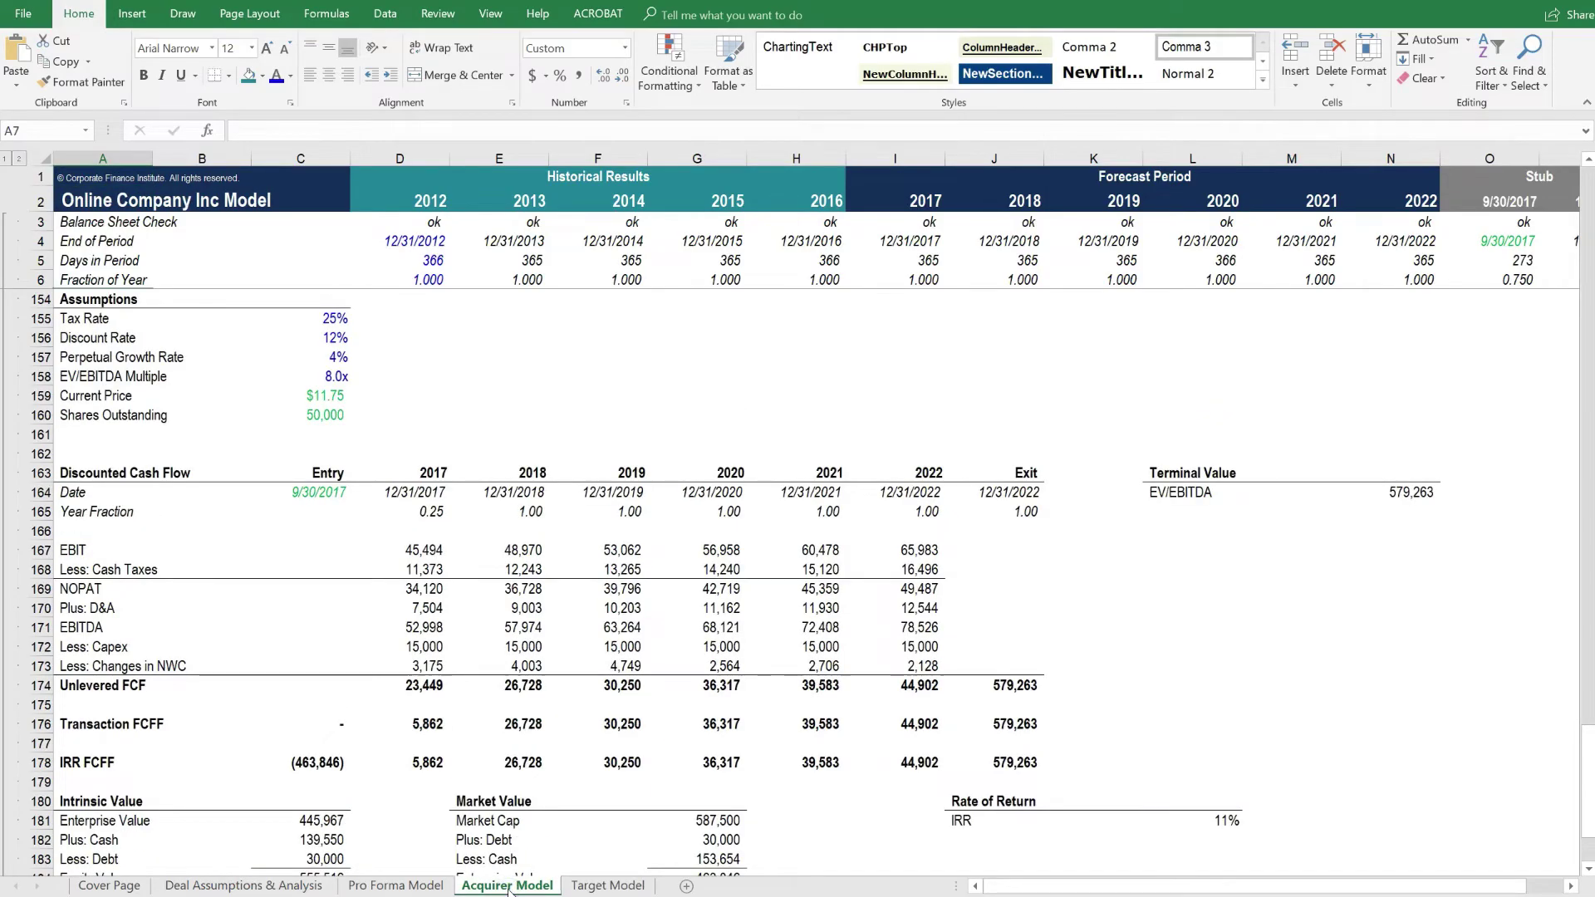
{"action": "left_click", "coordinate": [288, 886]}
{"action": "left_click", "coordinate": [391, 886]}
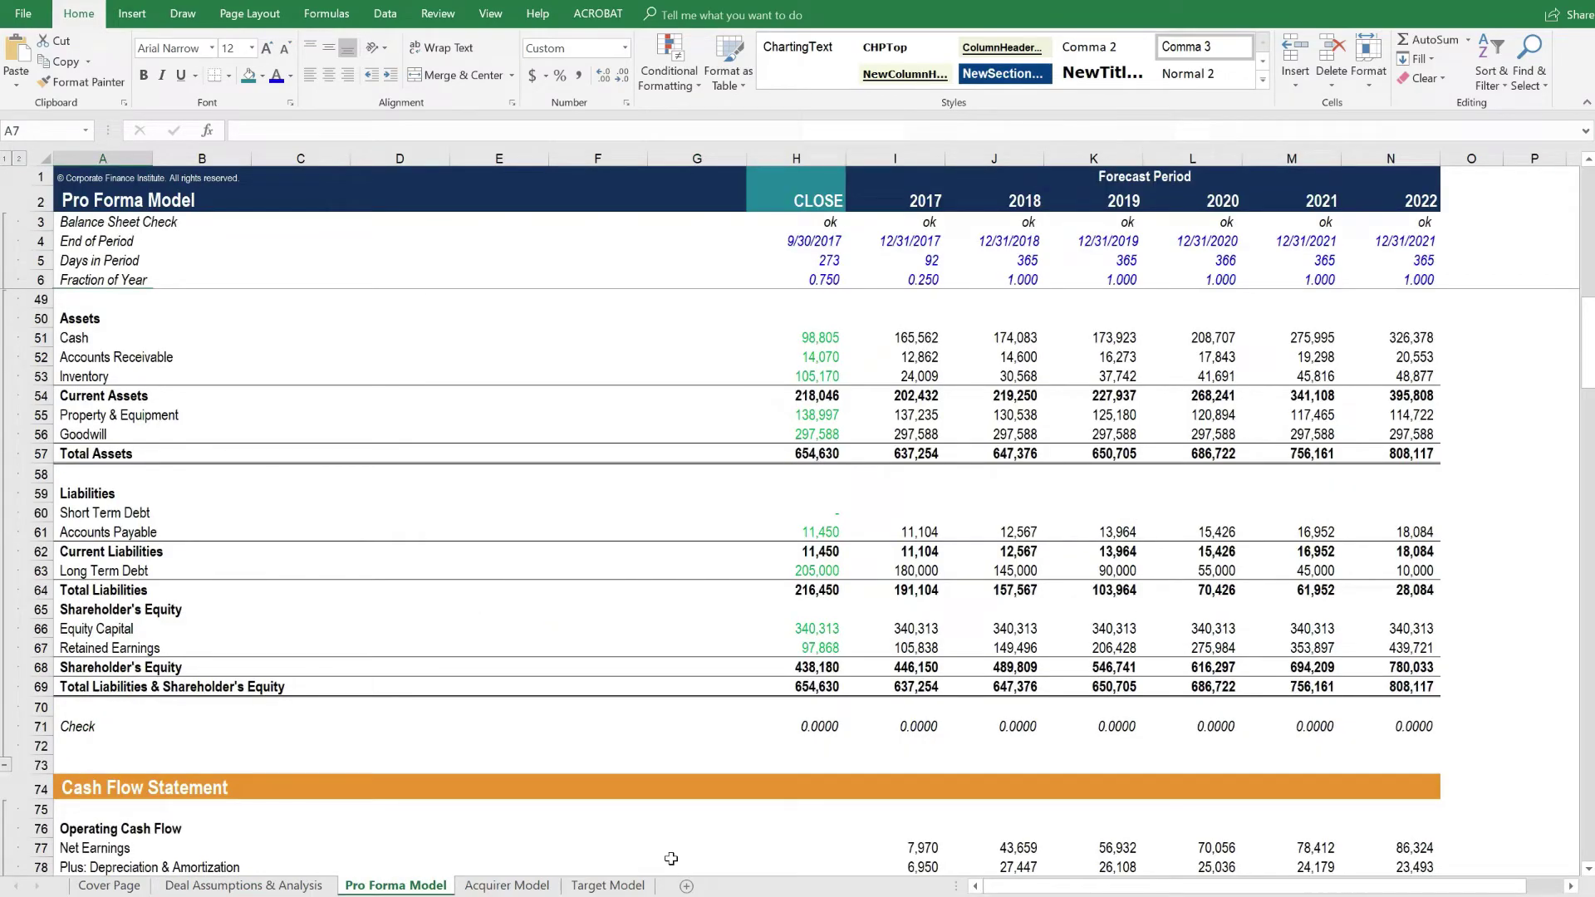
{"action": "left_click", "coordinate": [243, 885]}
Scroll to Accretion/Dilution Analysis, select yearly results I107:M107, and point out the EPS and cash flow per share blocks.
{"action": "scroll", "coordinate": [610, 748], "scroll_direction": "up", "scroll_amount": 1}
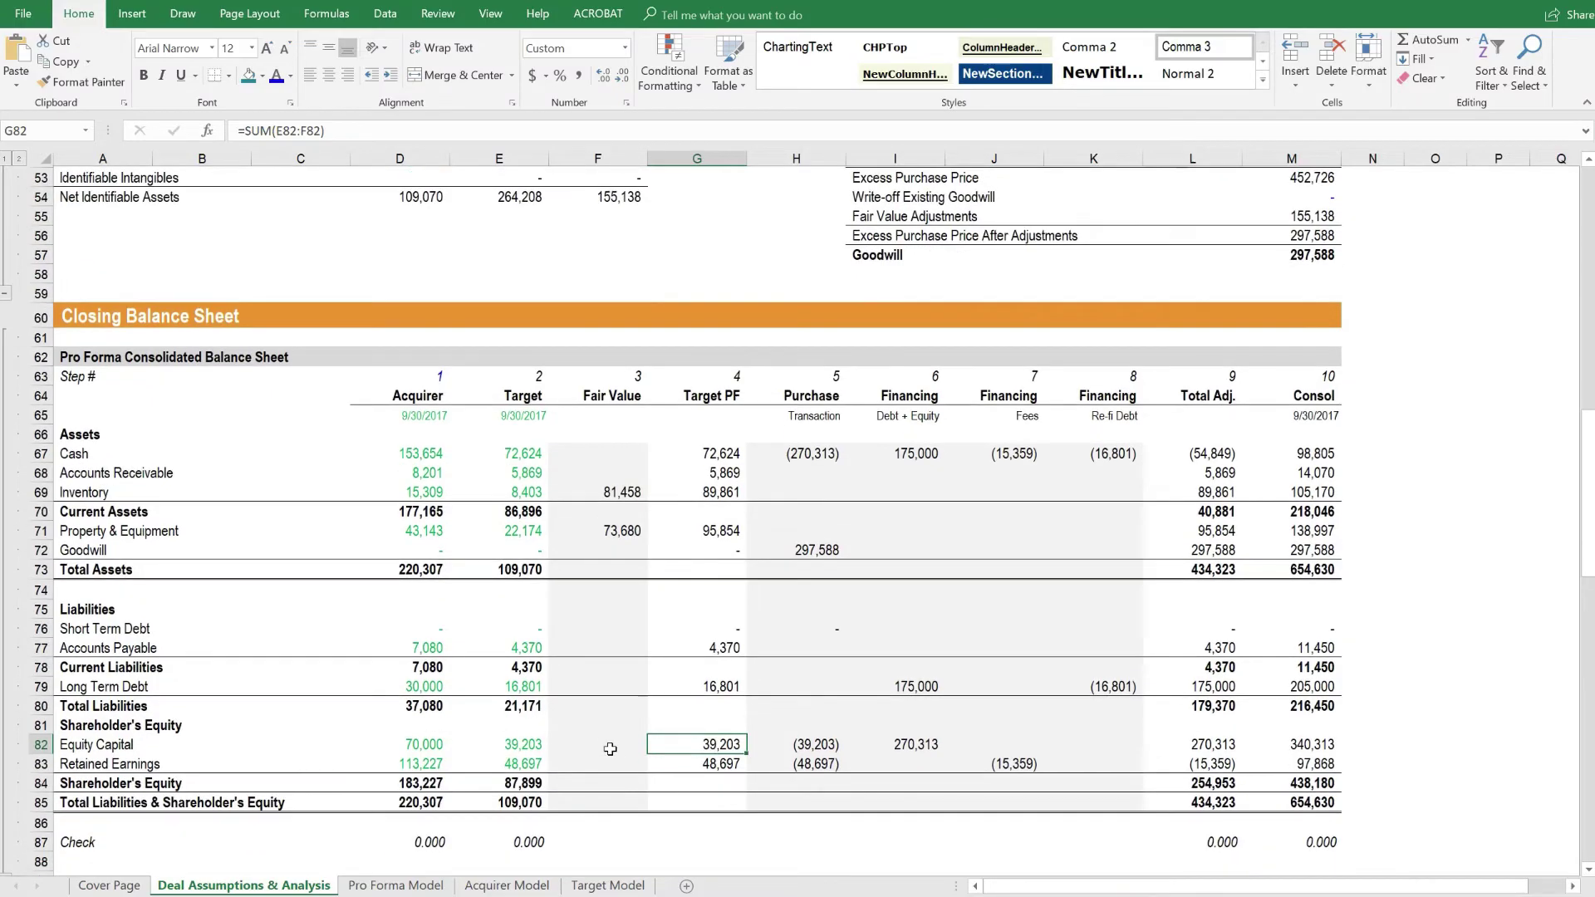
{"action": "scroll", "coordinate": [610, 748], "scroll_direction": "down", "scroll_amount": 8}
{"action": "scroll", "coordinate": [610, 749], "scroll_direction": "down", "scroll_amount": 2}
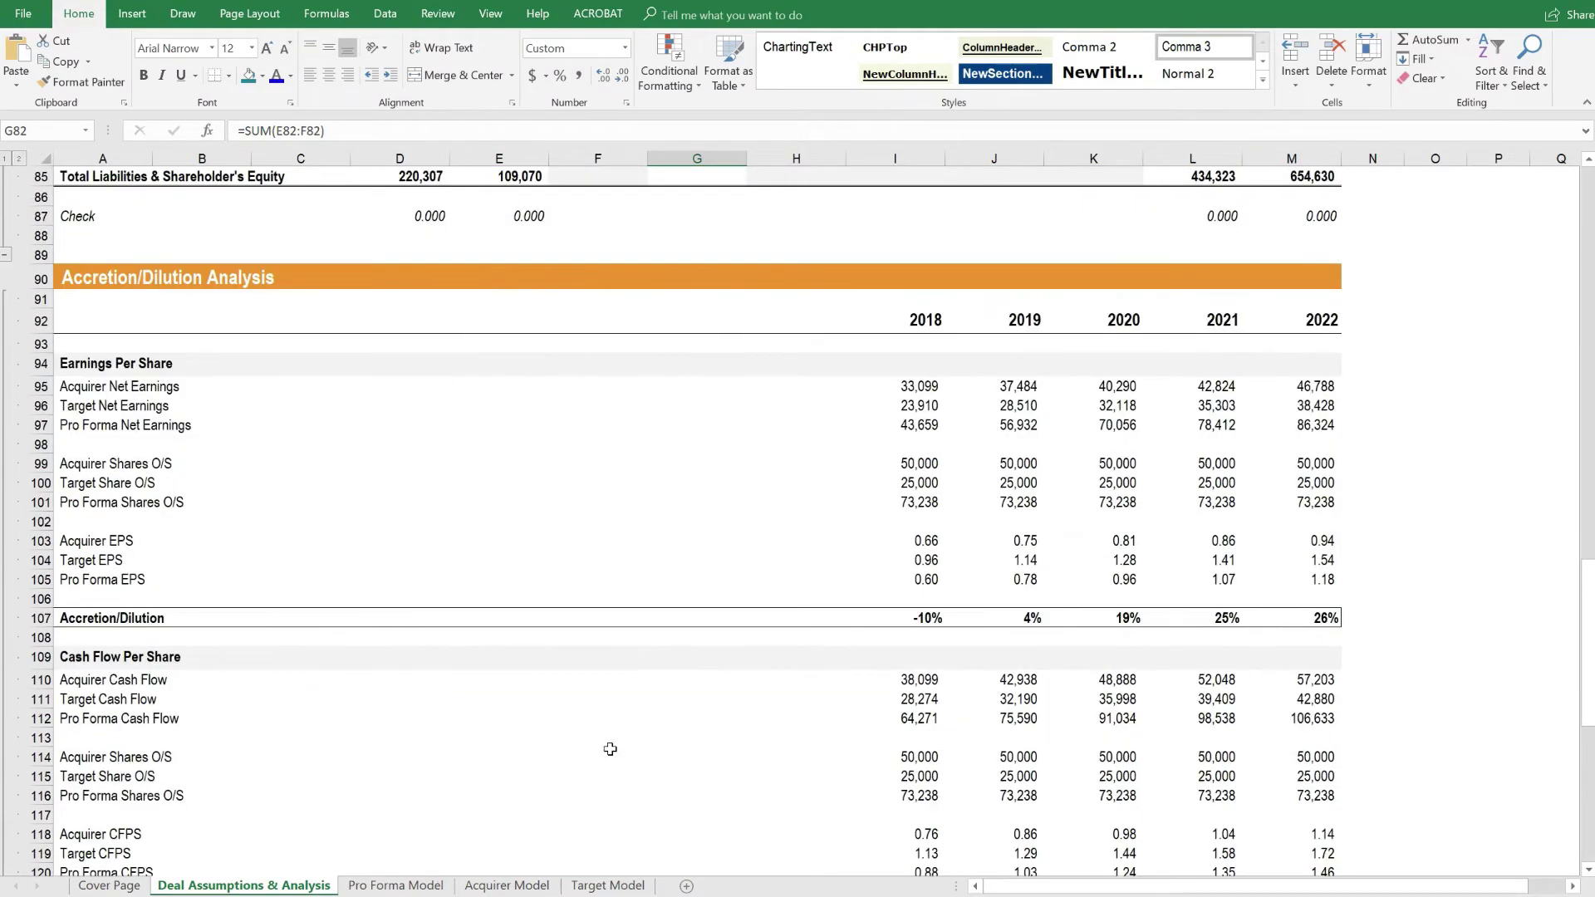
{"action": "scroll", "coordinate": [609, 749], "scroll_direction": "down", "scroll_amount": 1}
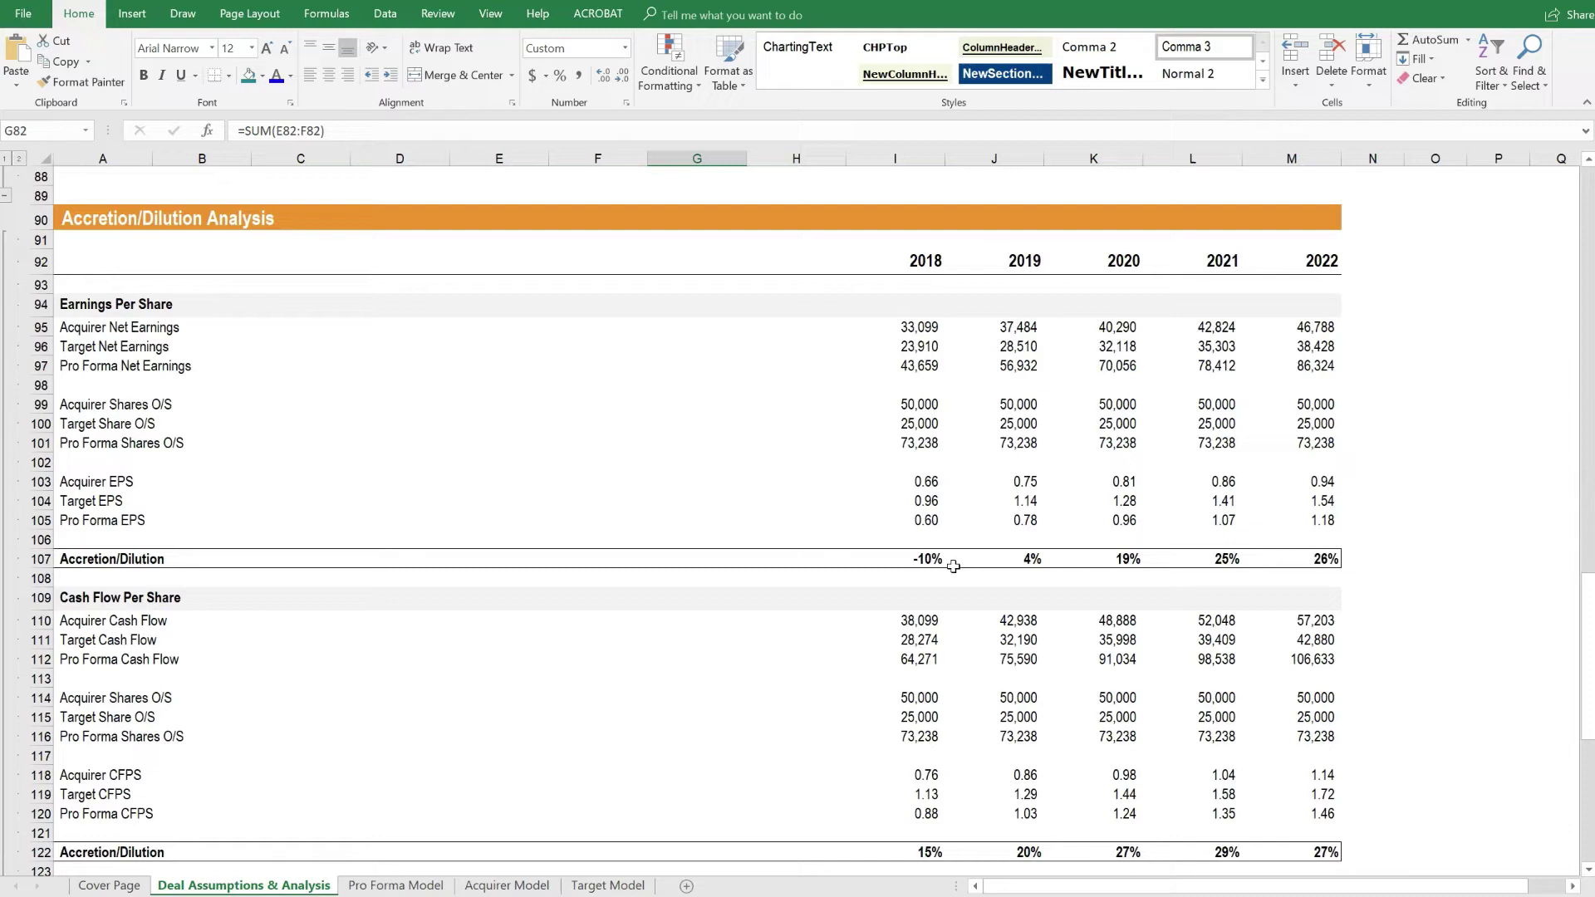
{"action": "left_click_drag", "start_coordinate": [929, 559], "coordinate": [1308, 558]}
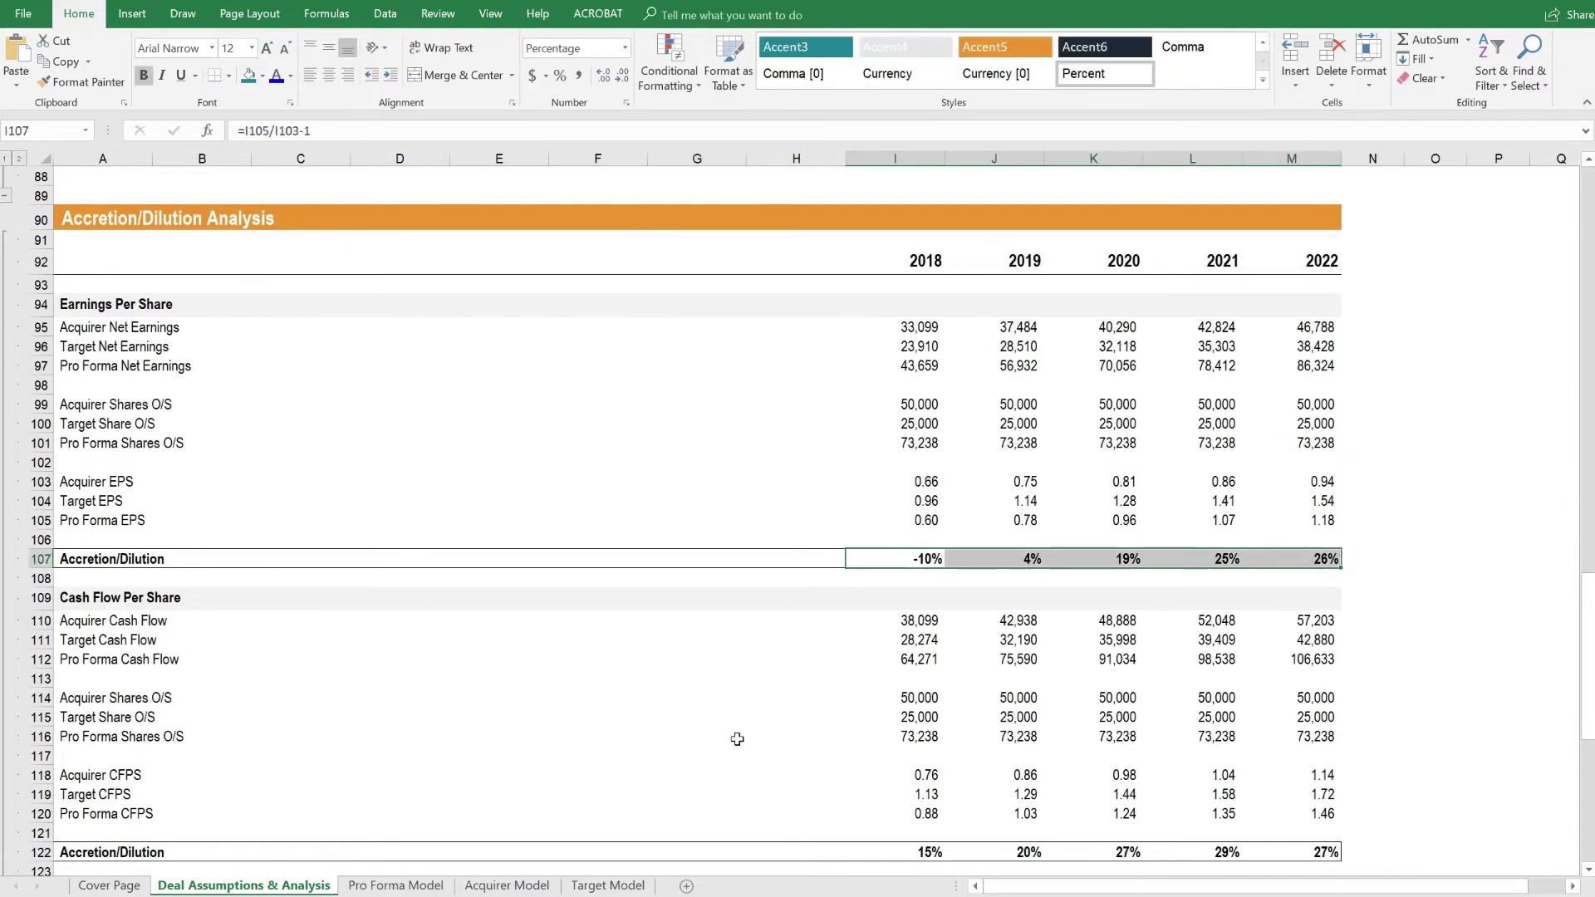
{"action": "left_click", "coordinate": [114, 307]}
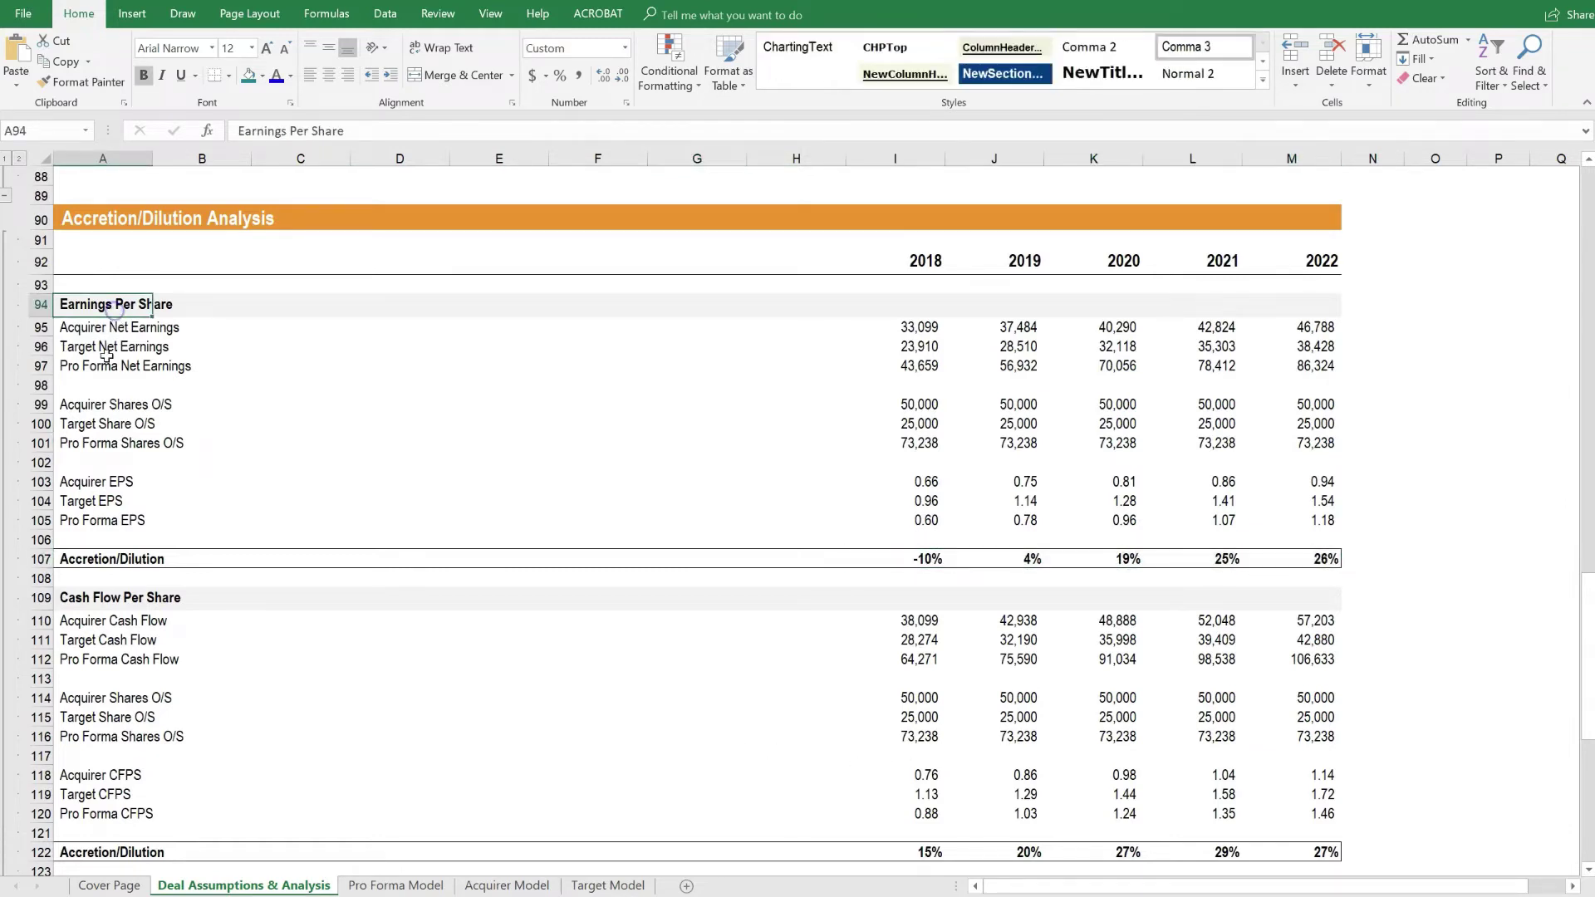
{"action": "left_click", "coordinate": [83, 600]}
Inspect the change in acquirer NPV per share in F133, then return to the sheet top.
{"action": "scroll", "coordinate": [247, 607], "scroll_direction": "down", "scroll_amount": 4}
{"action": "scroll", "coordinate": [247, 608], "scroll_direction": "down", "scroll_amount": 4}
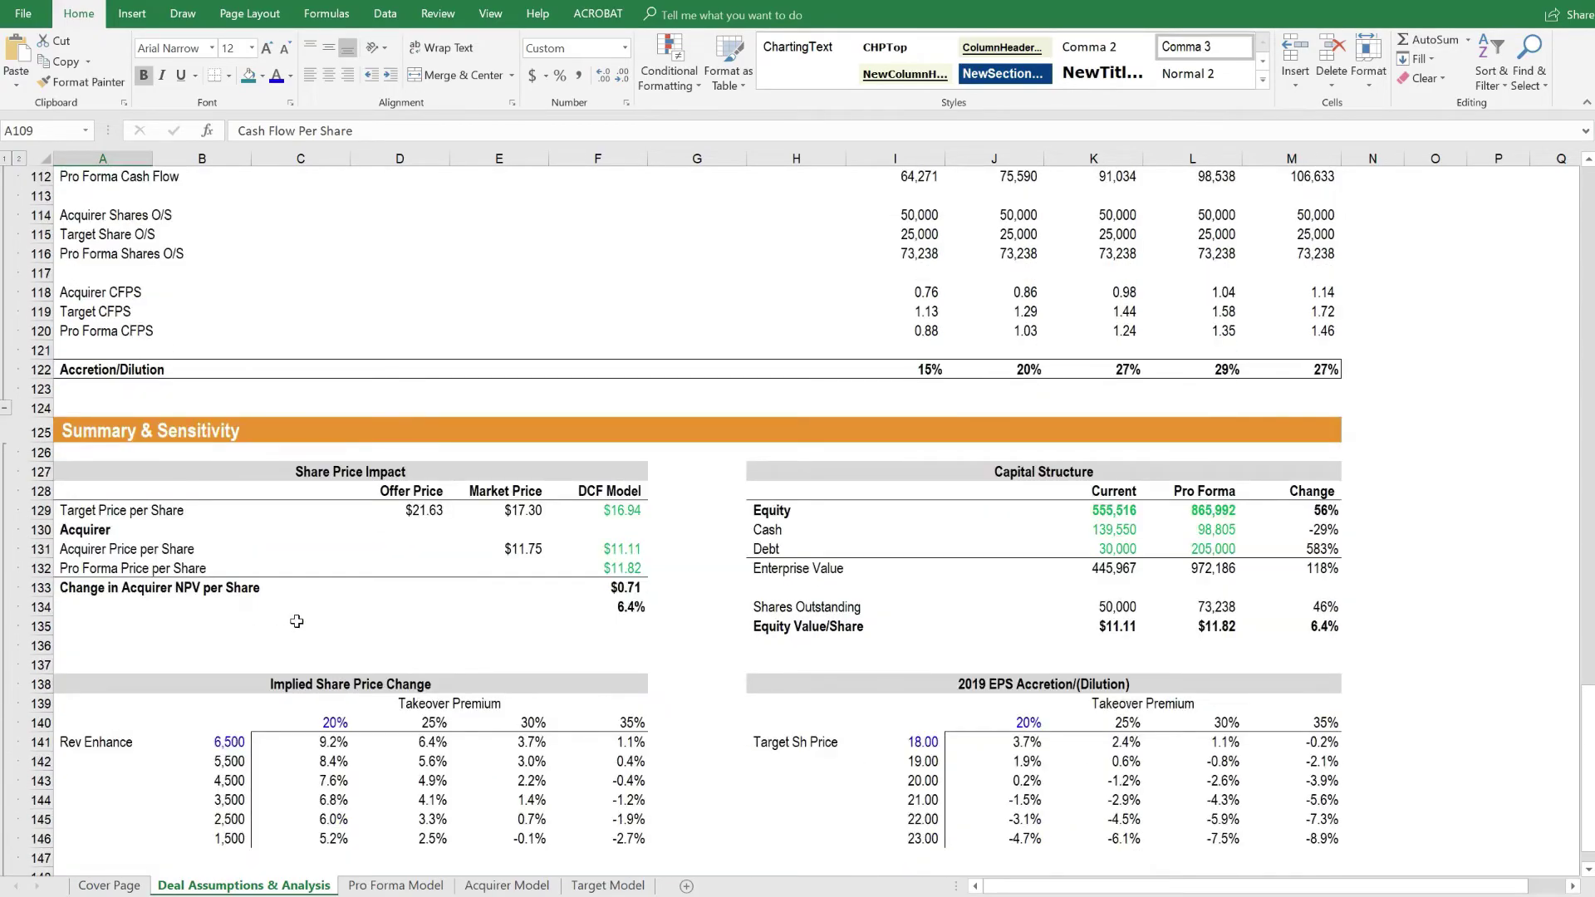
{"action": "left_click", "coordinate": [625, 589]}
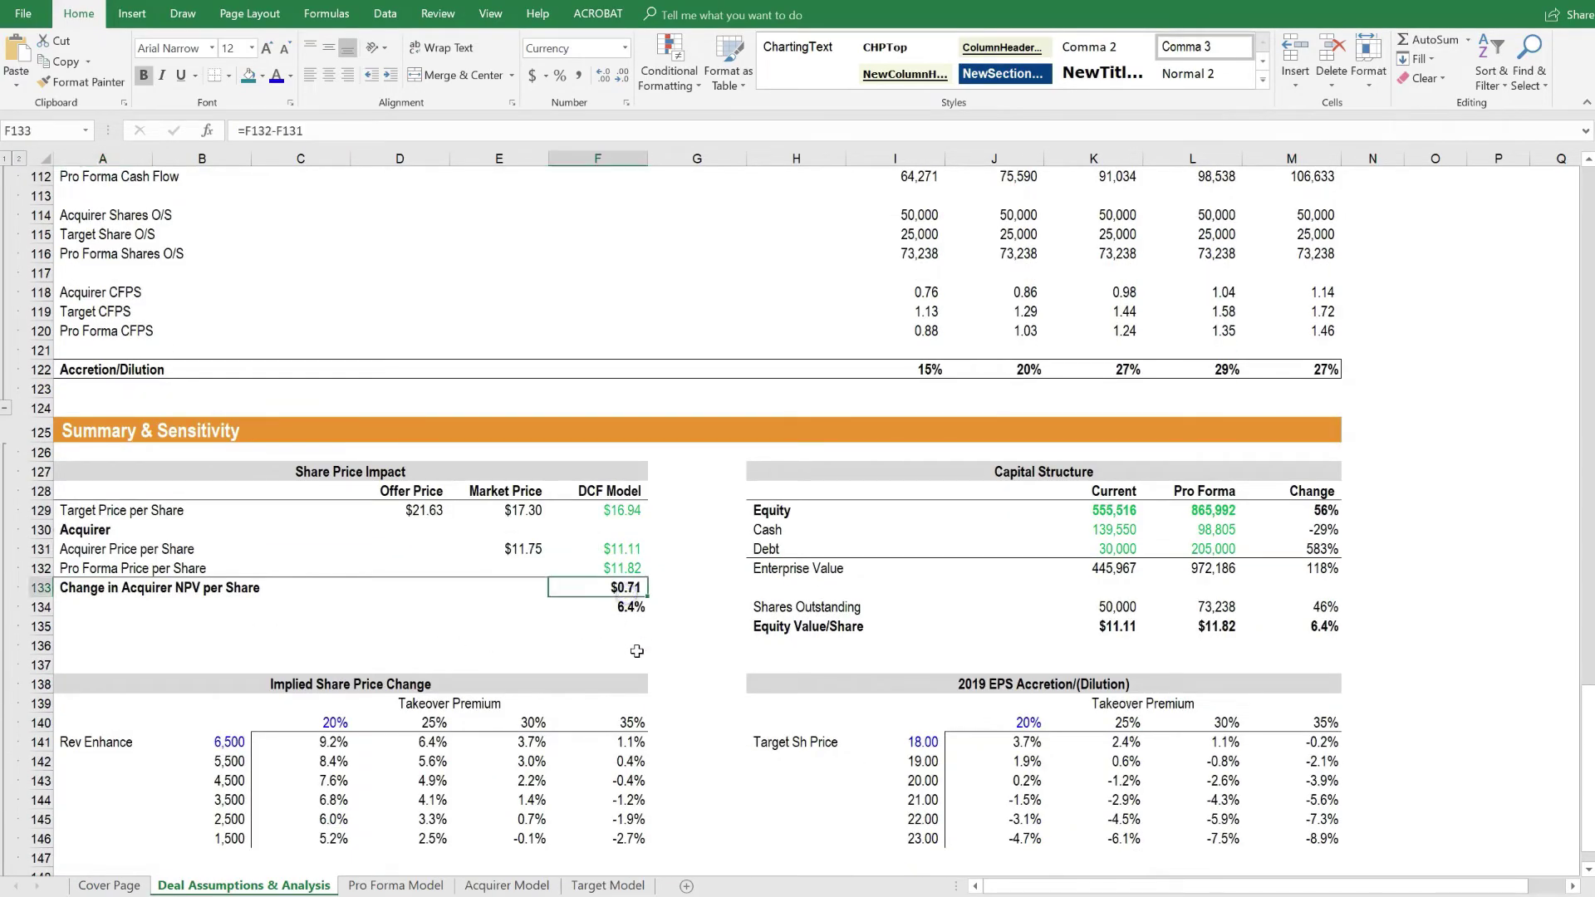
{"action": "scroll", "coordinate": [636, 652], "scroll_direction": "down", "scroll_amount": 1}
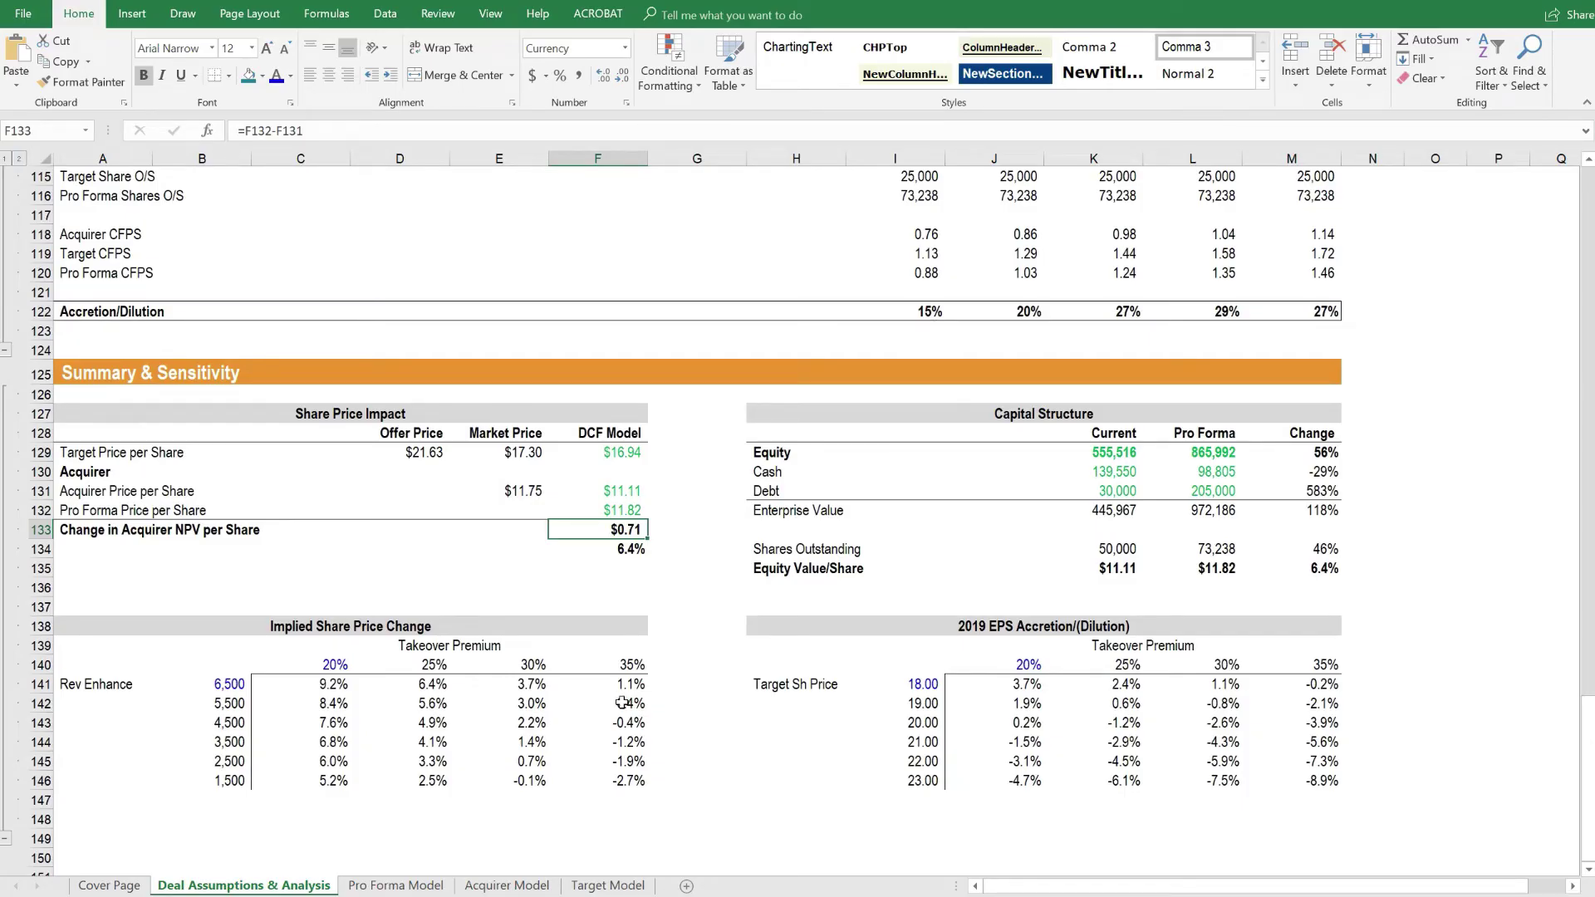
{"action": "key", "text": "ctrl+Home"}
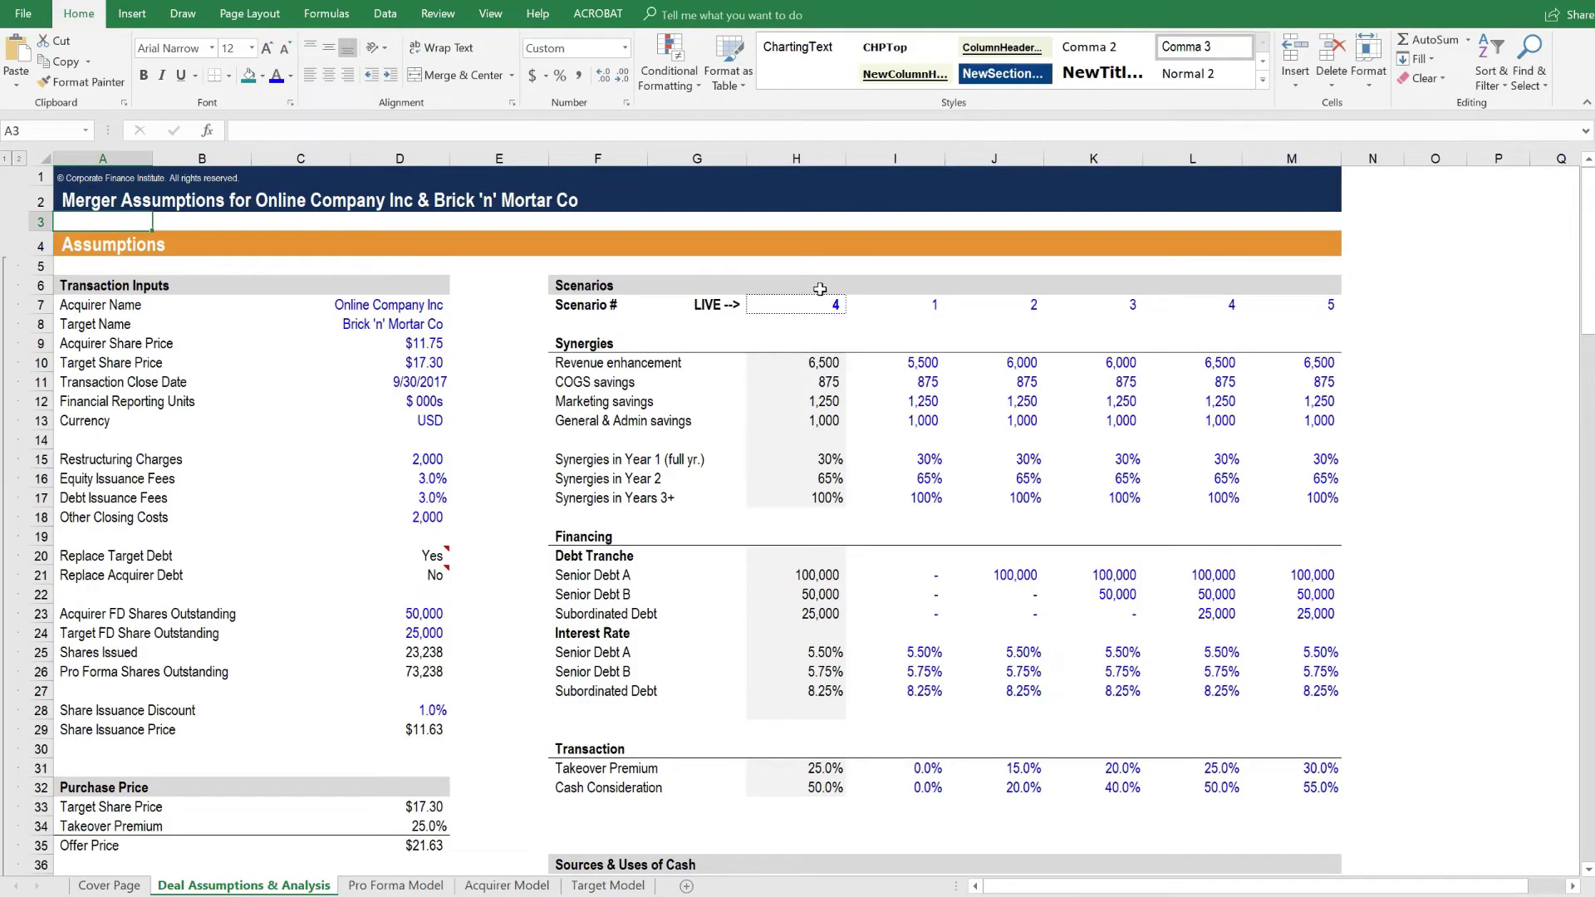
Highlight scenario 4's column L7:L32, noting its 25% premium and 50% cash, then scroll to the summary.
{"action": "left_click_drag", "start_coordinate": [1213, 302], "coordinate": [1210, 791]}
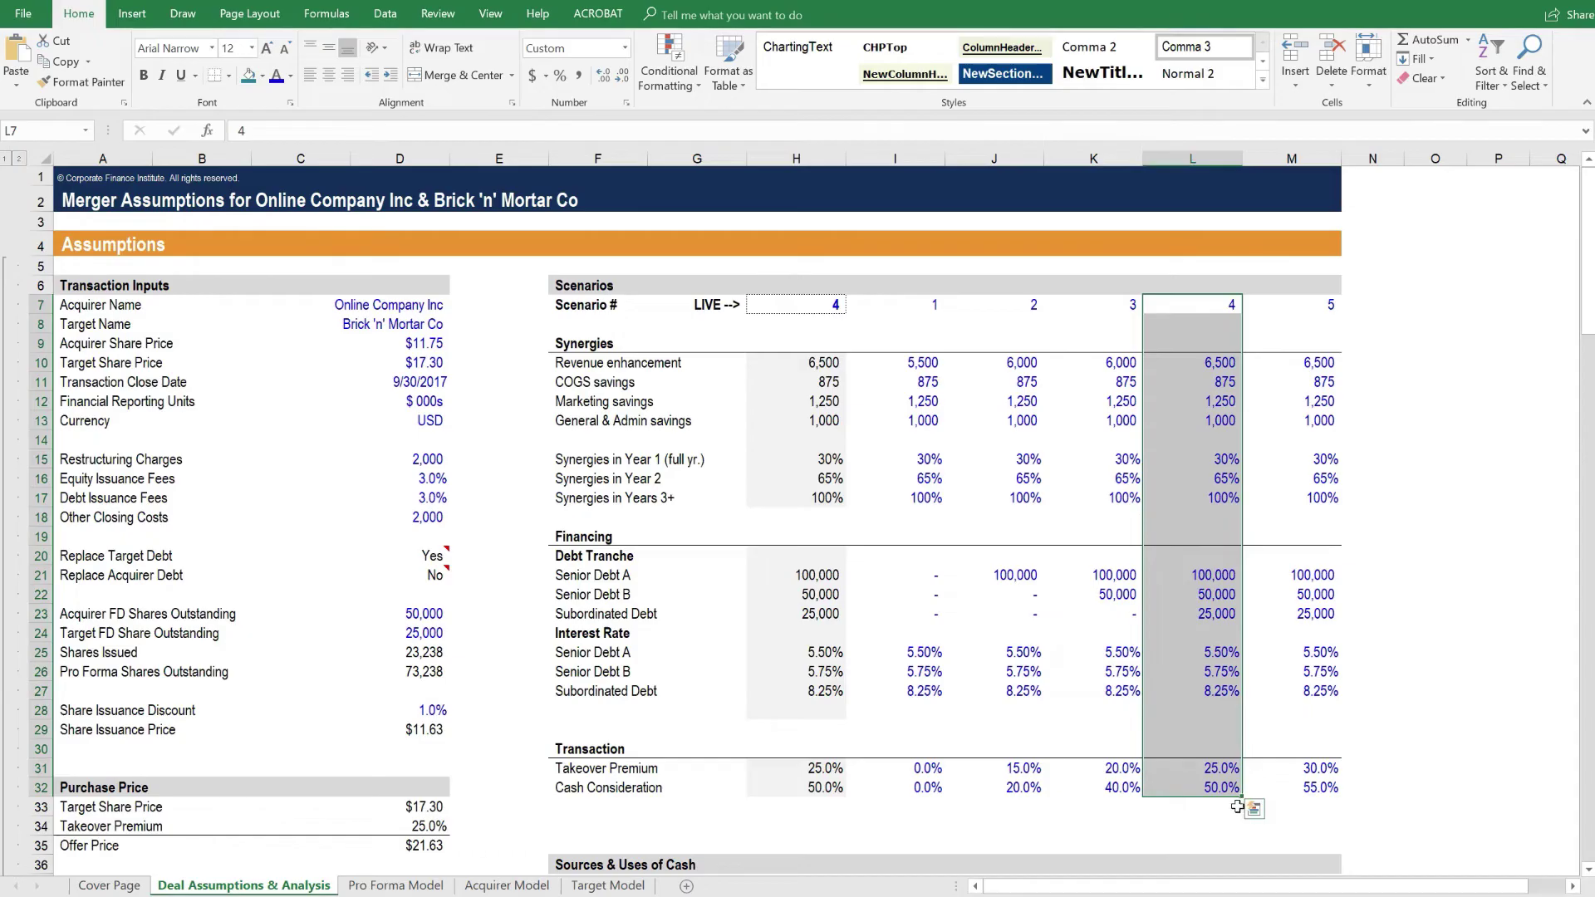
{"action": "left_click", "coordinate": [1215, 769]}
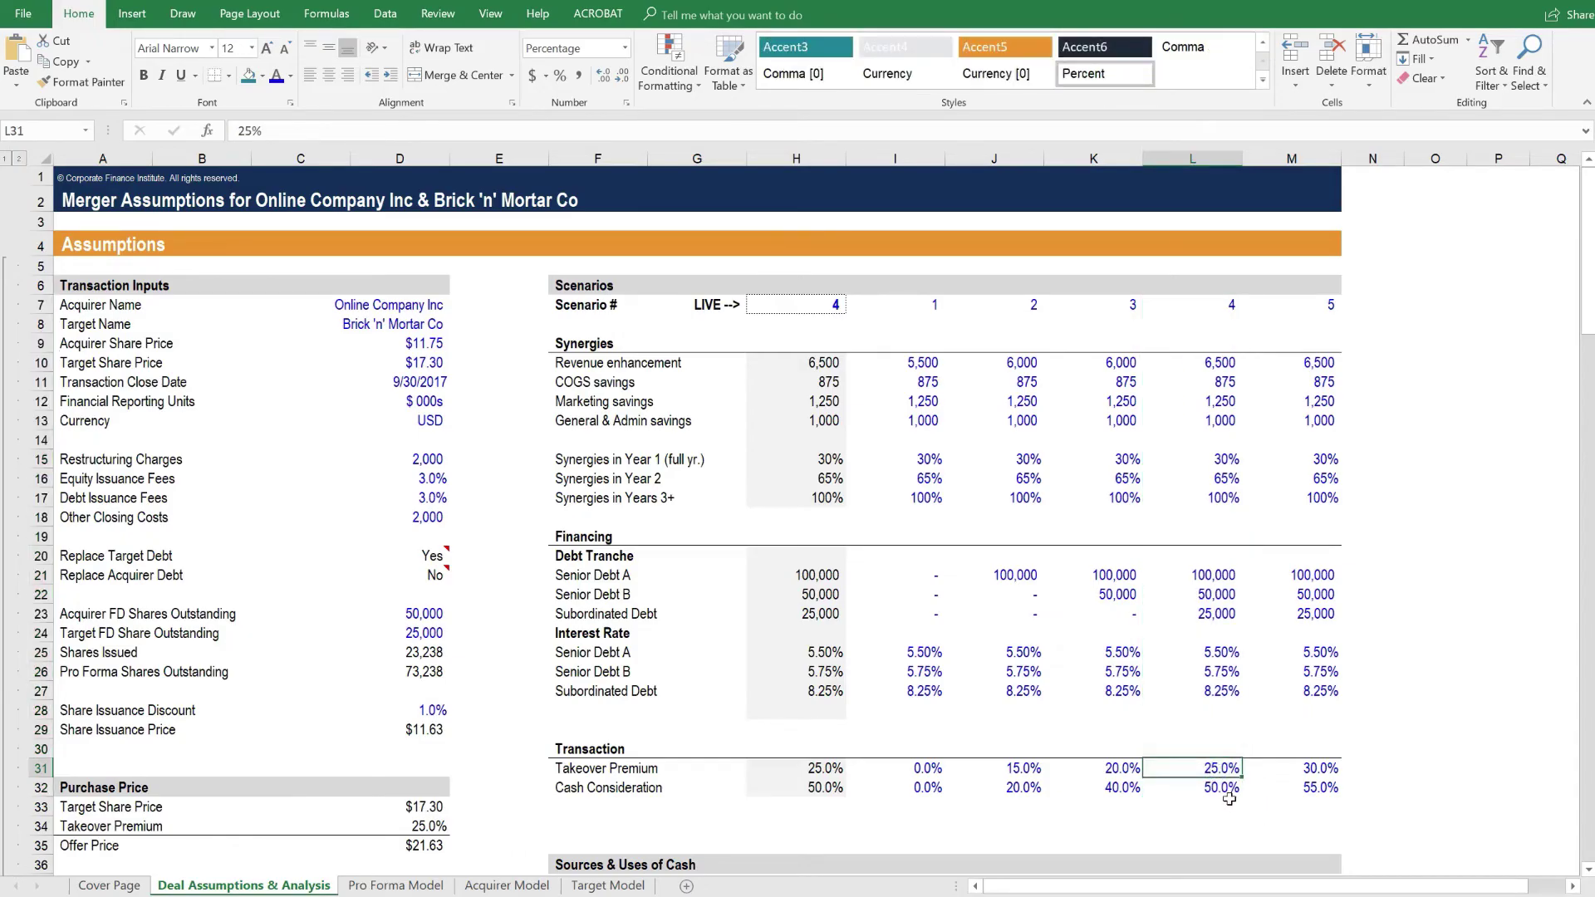
{"action": "left_click", "coordinate": [1223, 789]}
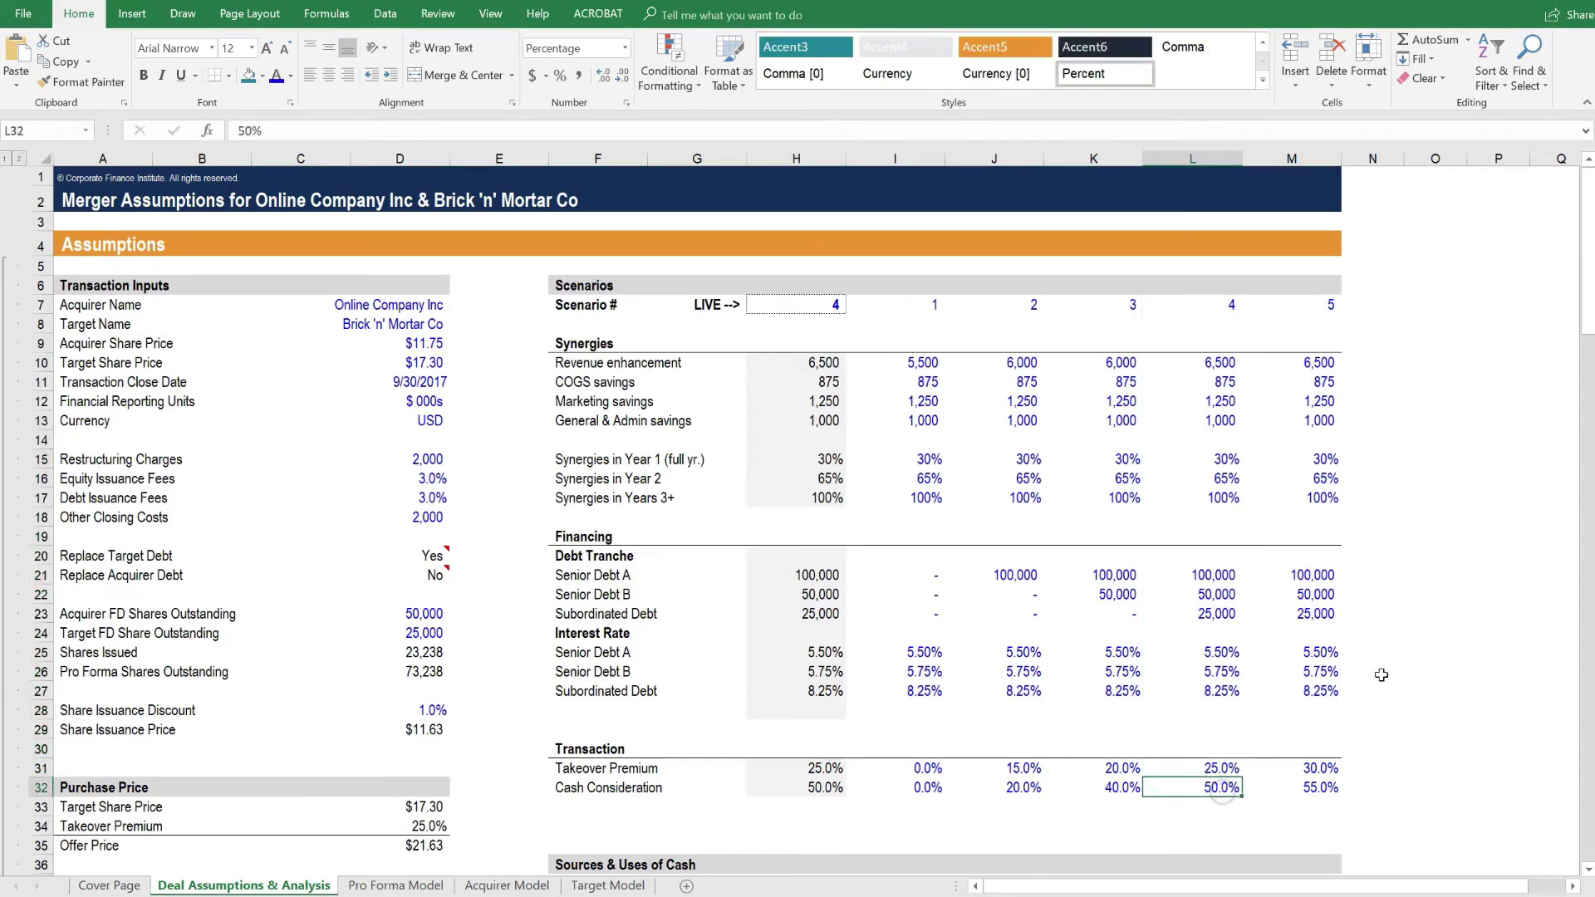
{"action": "left_click_drag", "start_coordinate": [1591, 284], "coordinate": [1584, 847]}
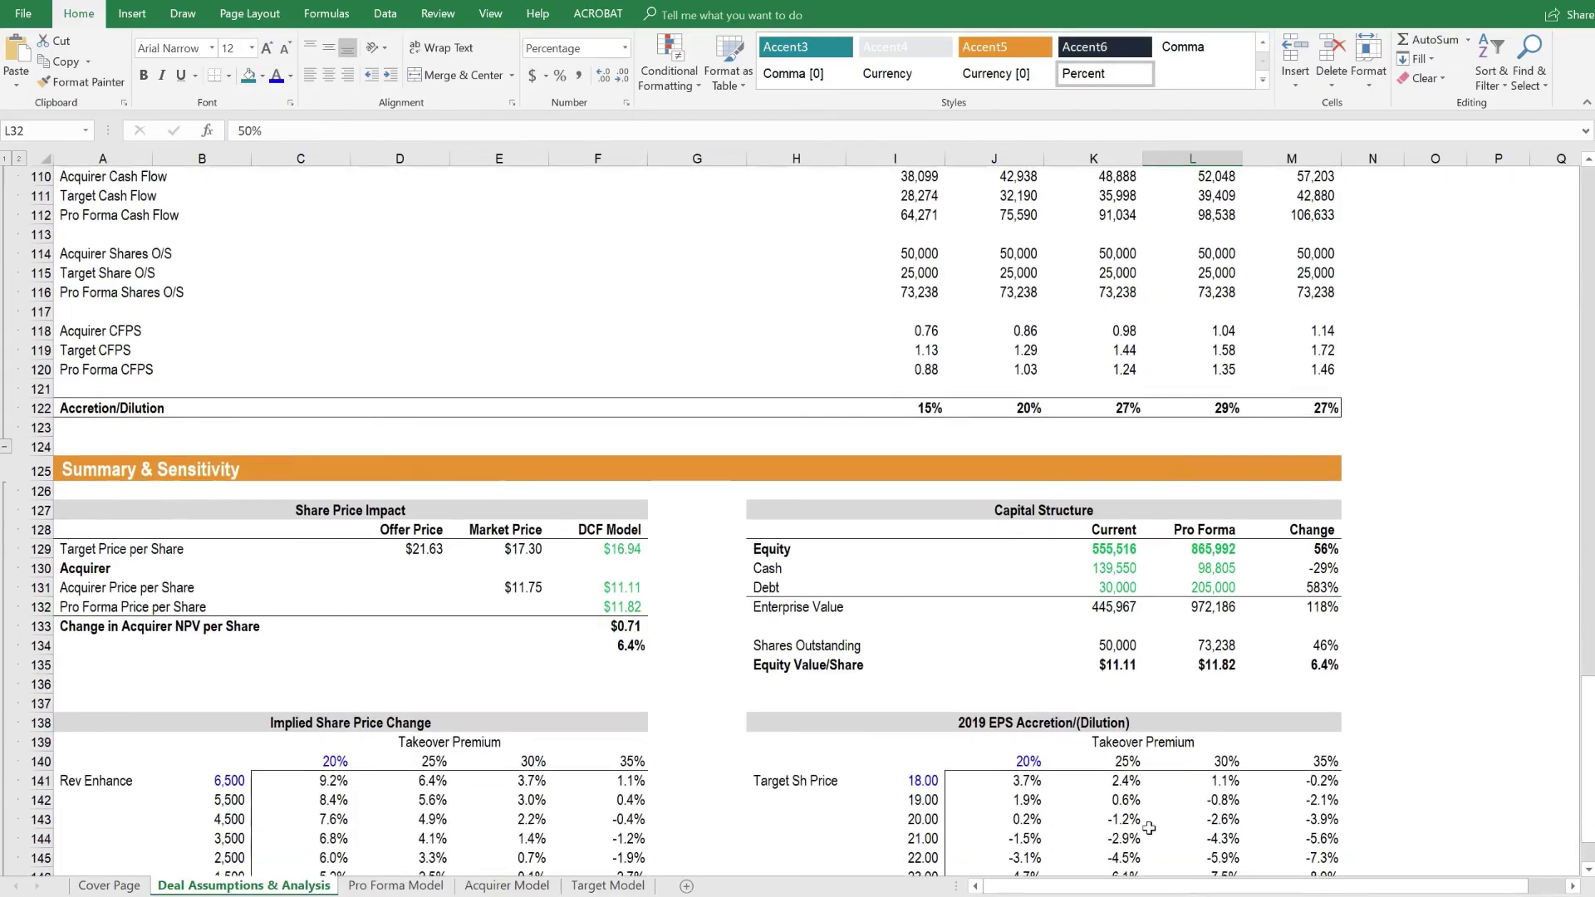
Inspect F134's 6.4% change ($11.82 over $11.11 minus one), then scroll back to the top.
{"action": "left_click", "coordinate": [629, 650]}
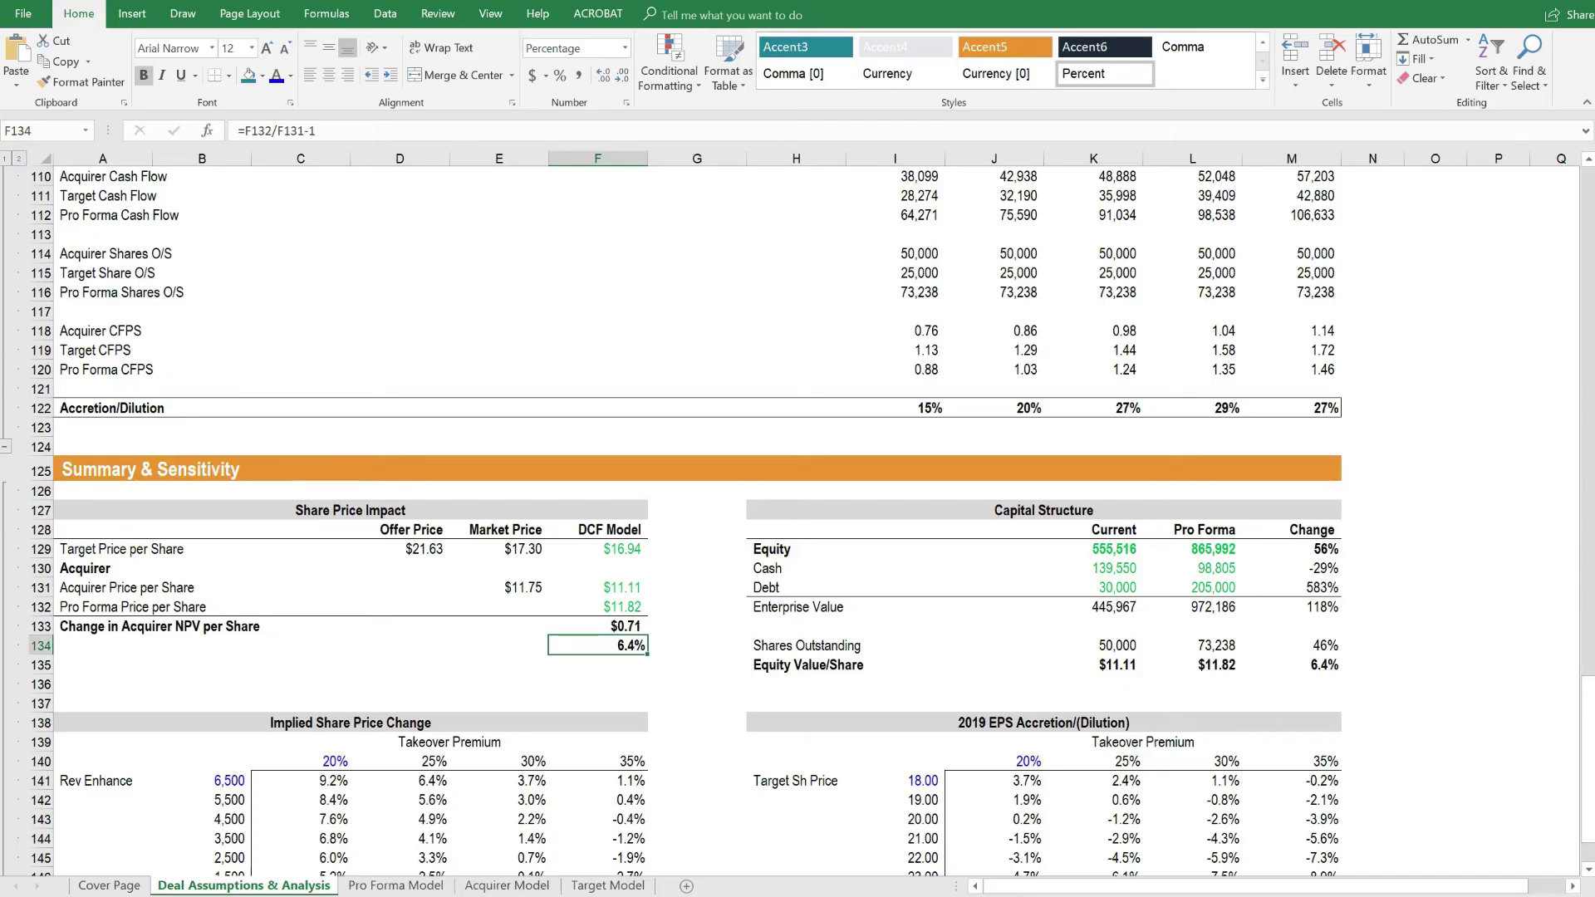
{"action": "left_click_drag", "start_coordinate": [1587, 757], "coordinate": [1587, 250]}
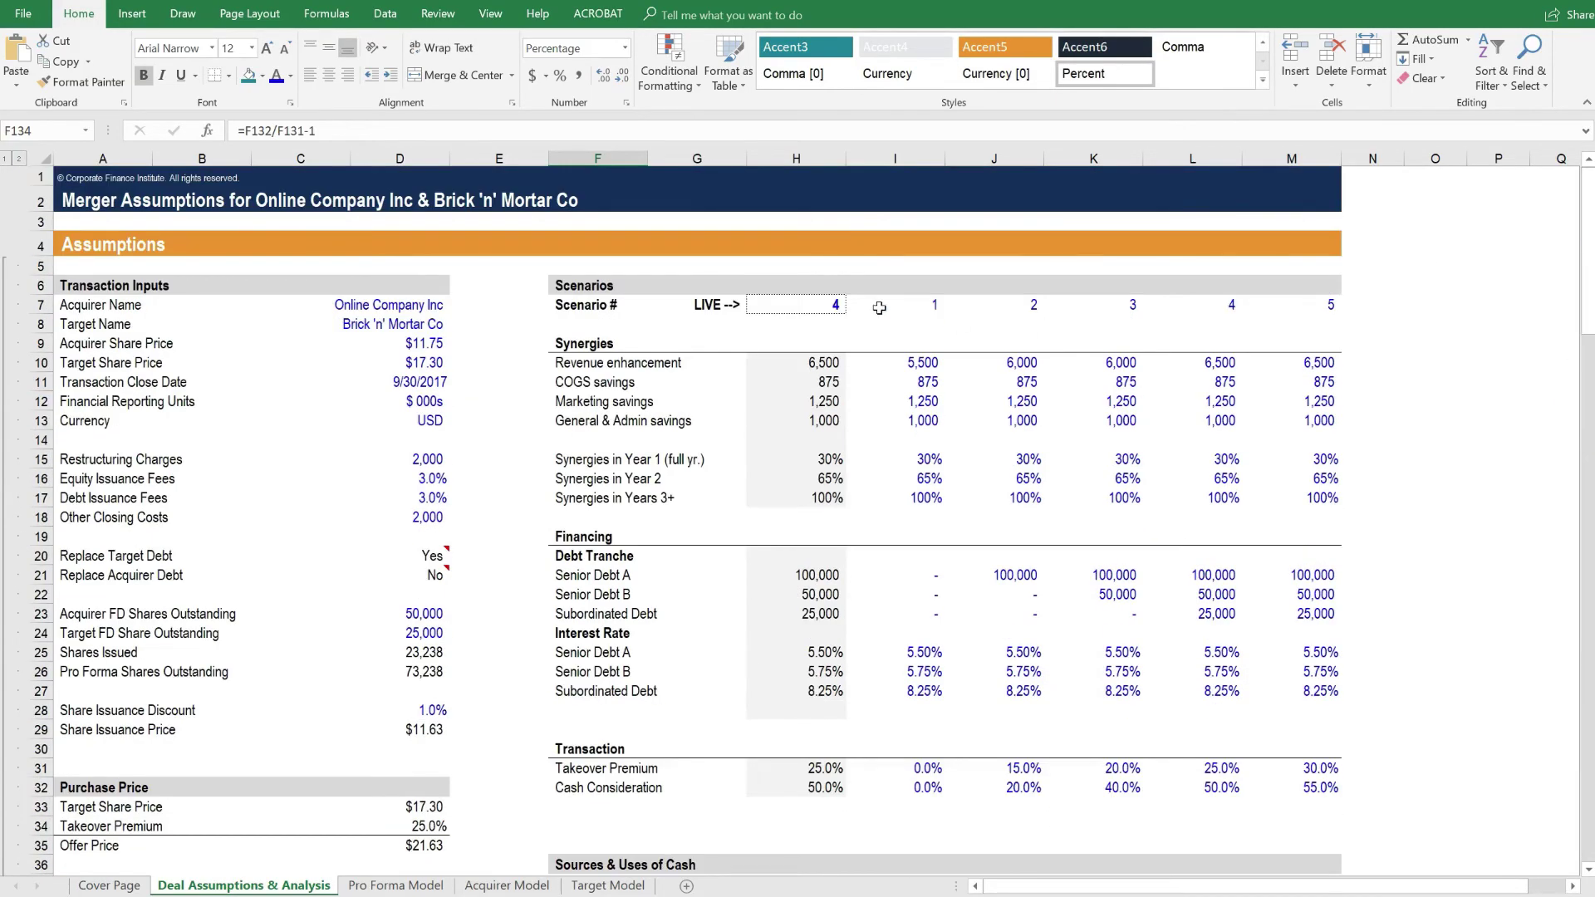
Set live scenario cell H7 to 2 and check scenario 2's 15% premium and 20% cash inputs.
{"action": "left_click", "coordinate": [820, 307]}
{"action": "left_click", "coordinate": [854, 305]}
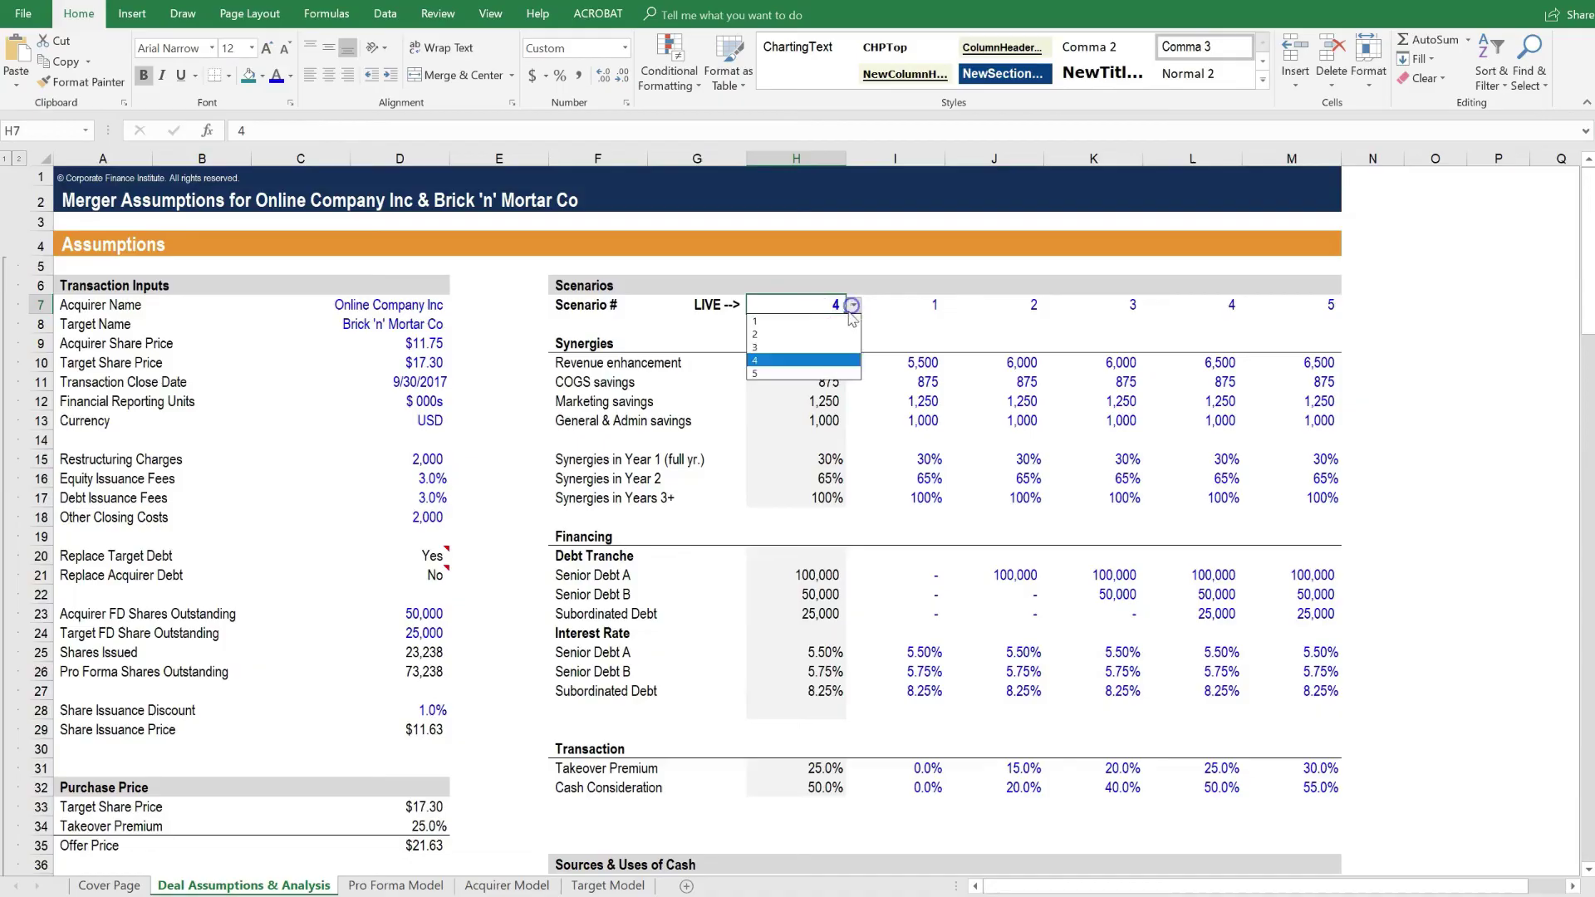
{"action": "left_click", "coordinate": [834, 334]}
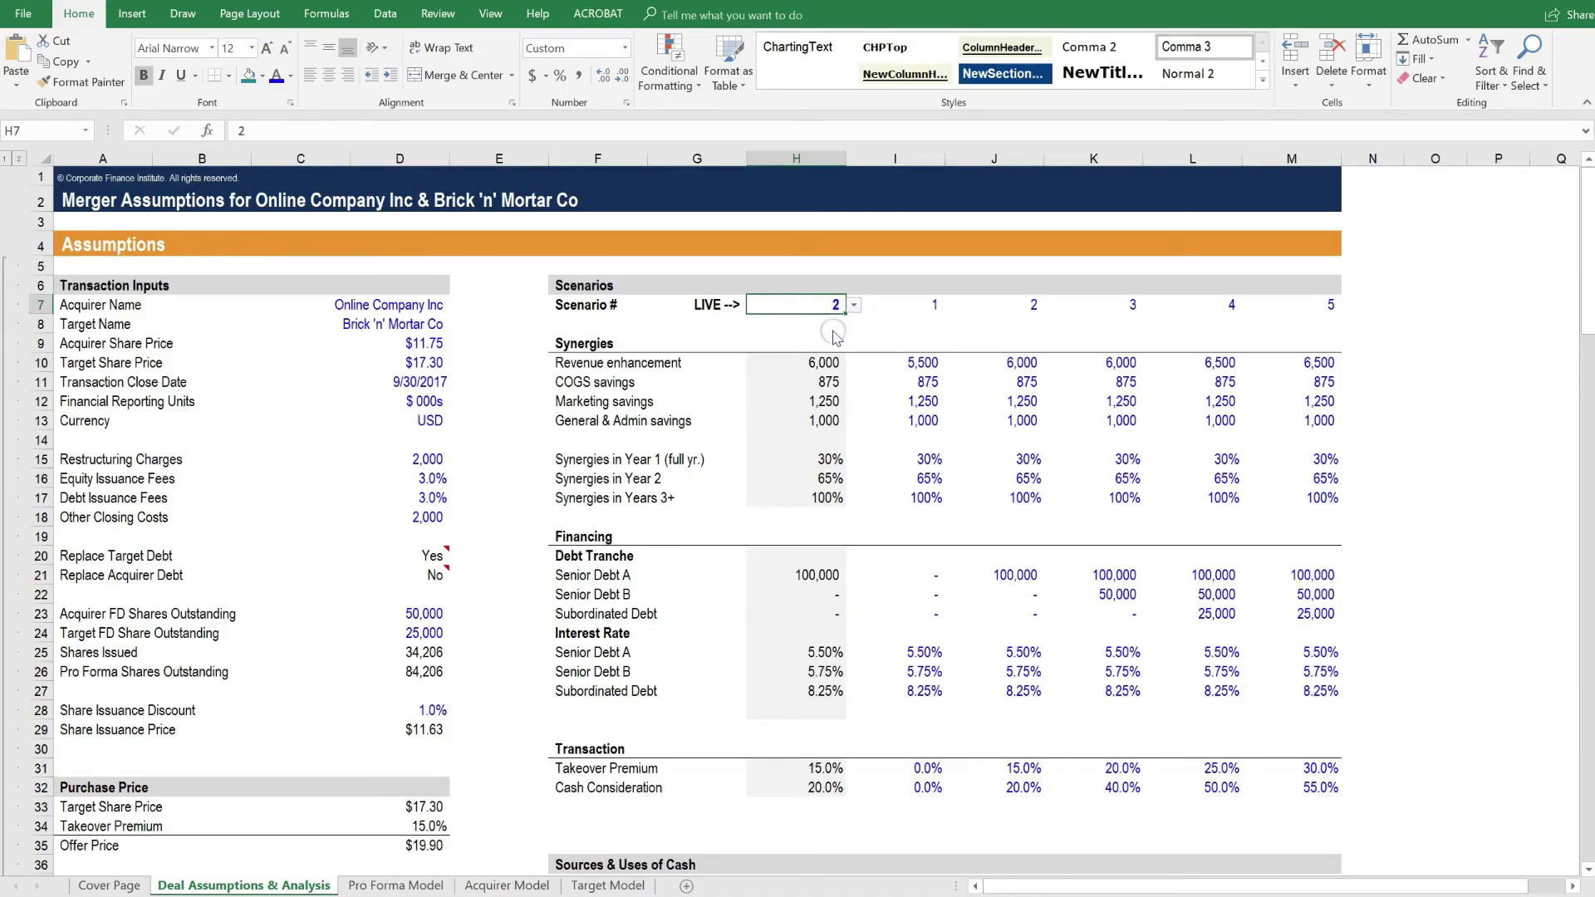
{"action": "left_click", "coordinate": [1031, 770]}
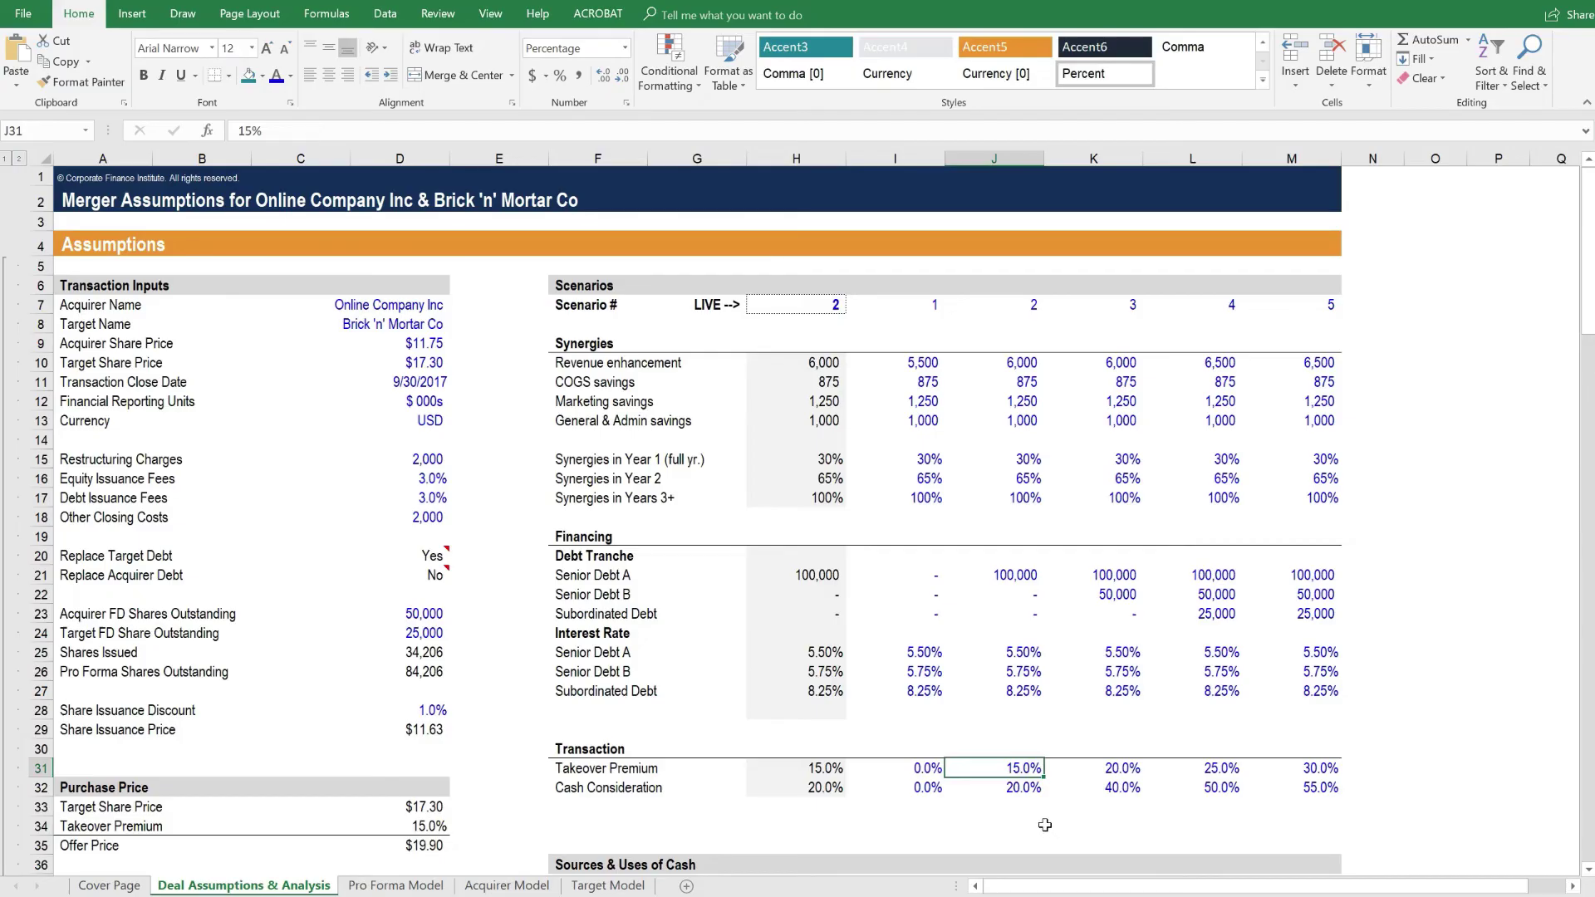
{"action": "left_click", "coordinate": [1027, 791]}
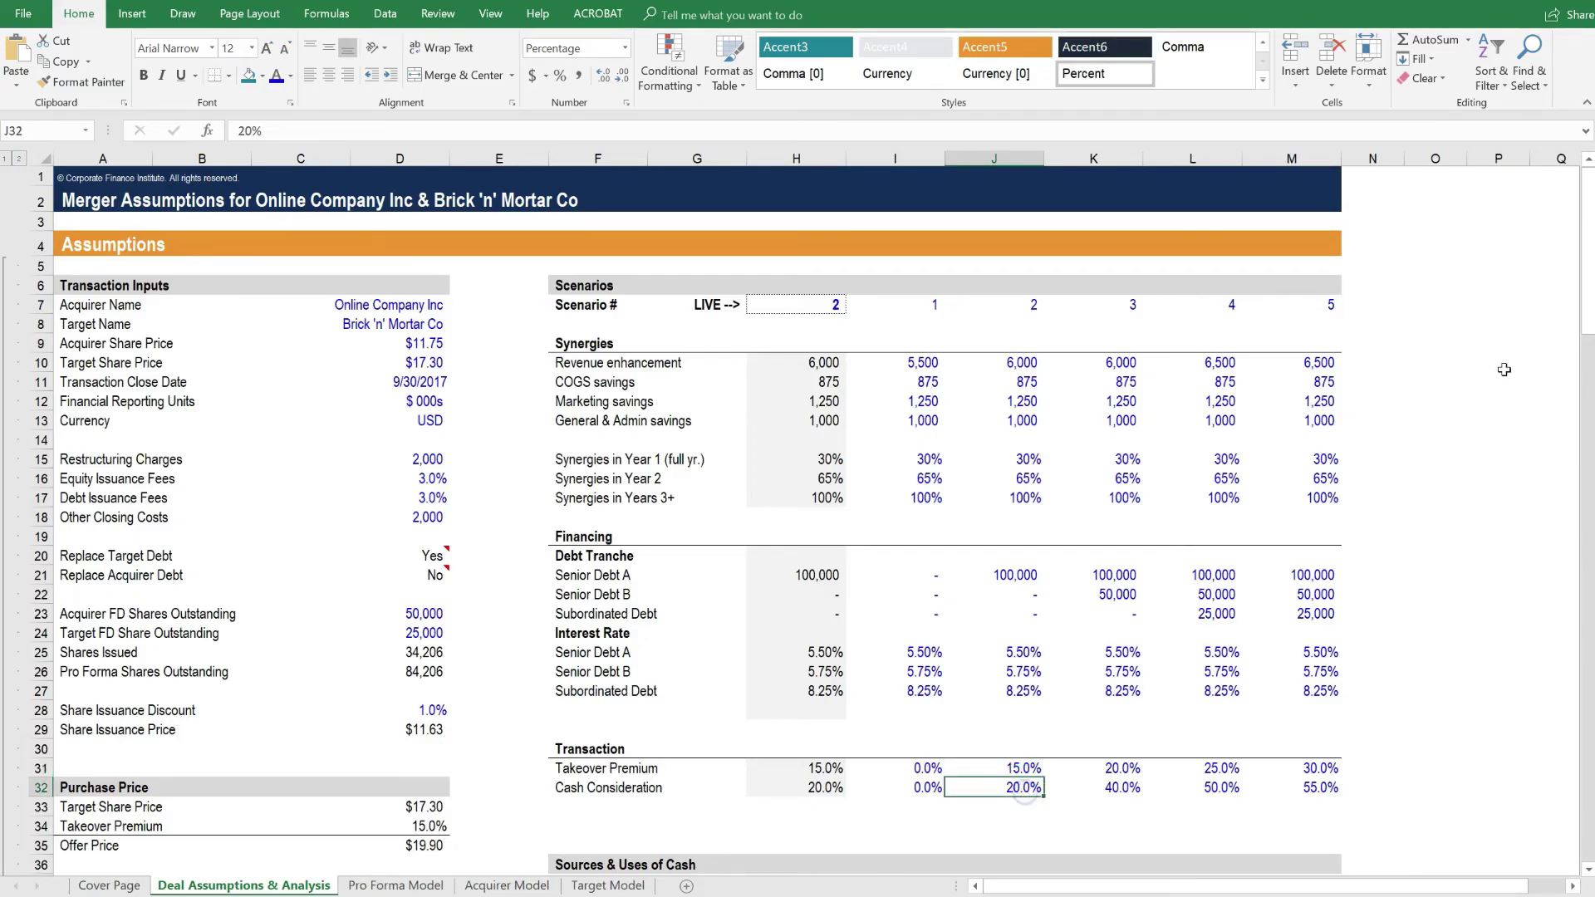
{"action": "left_click_drag", "start_coordinate": [1587, 256], "coordinate": [1496, 753]}
{"action": "left_click", "coordinate": [636, 710]}
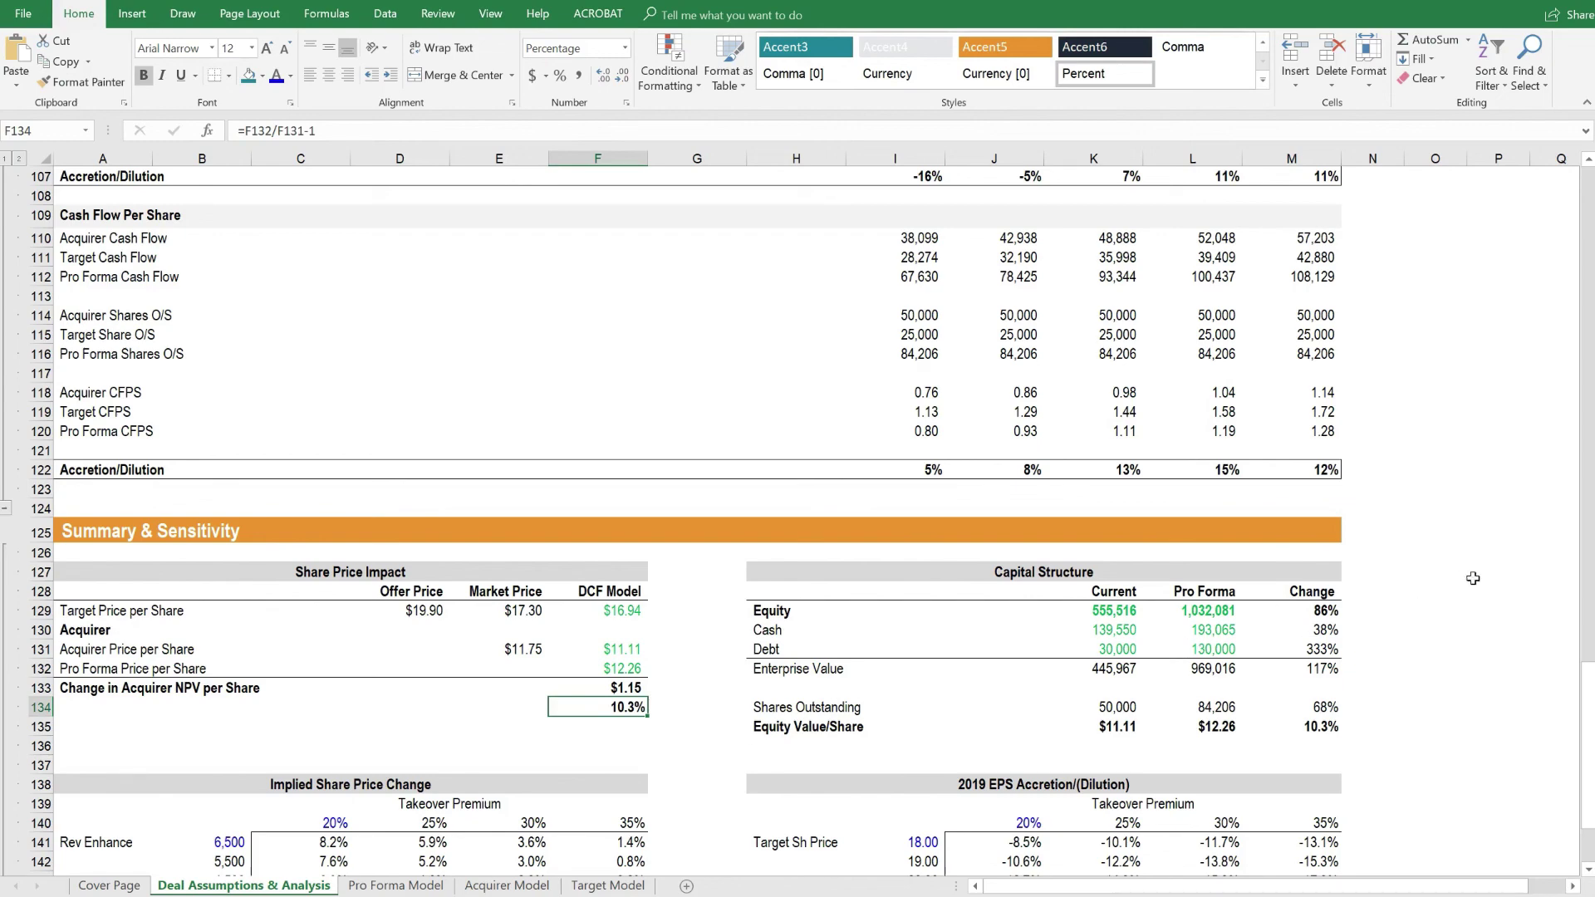
{"action": "left_click_drag", "start_coordinate": [1586, 723], "coordinate": [1581, 191]}
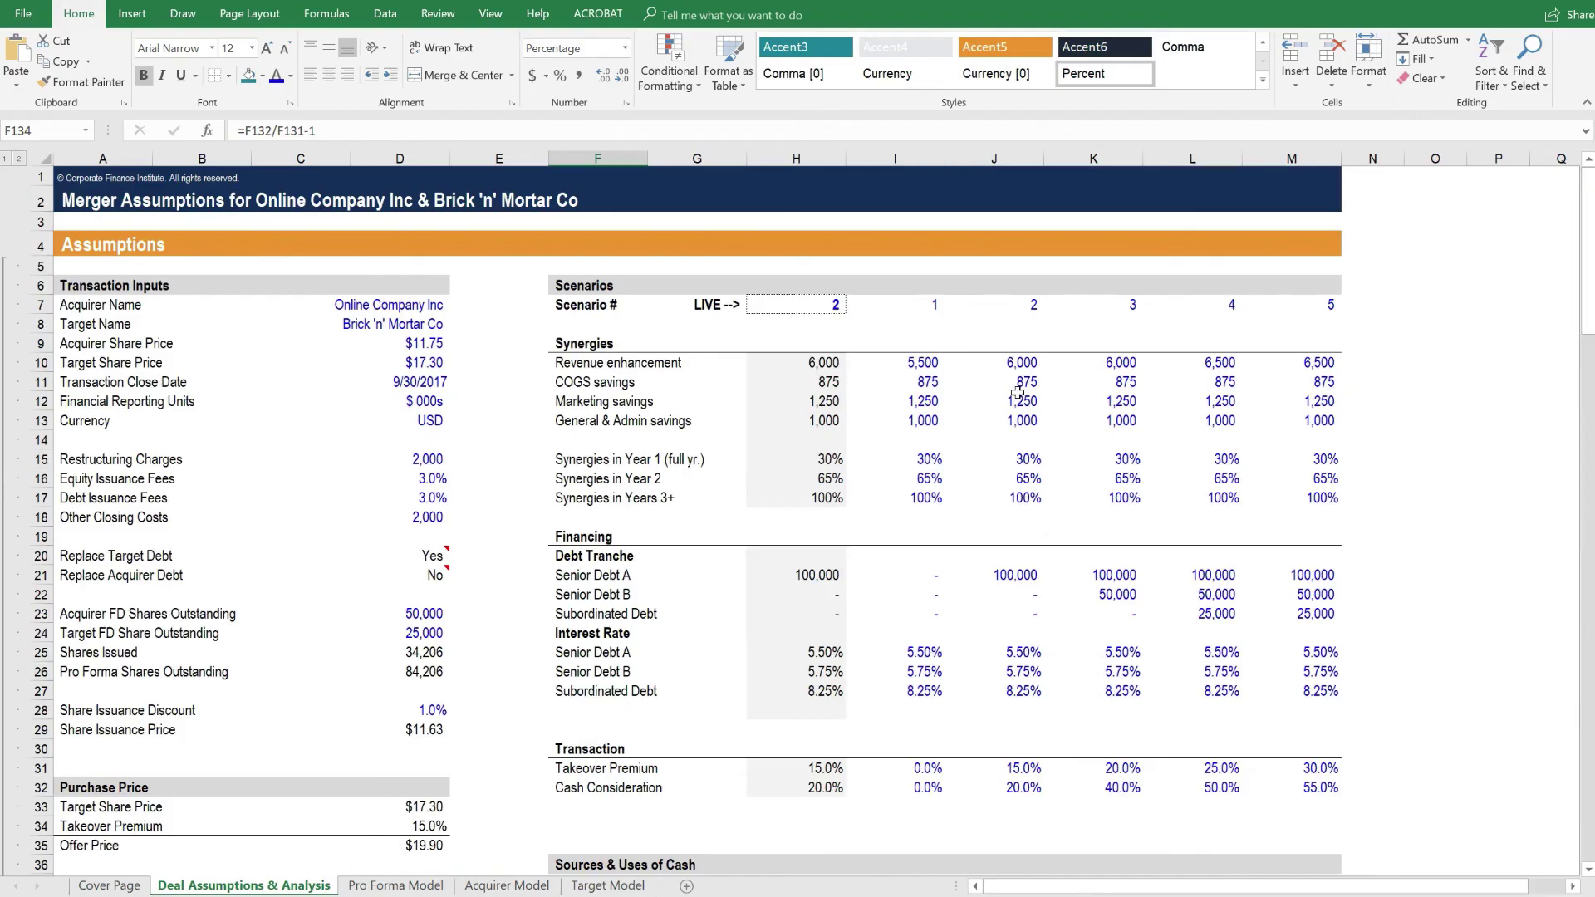